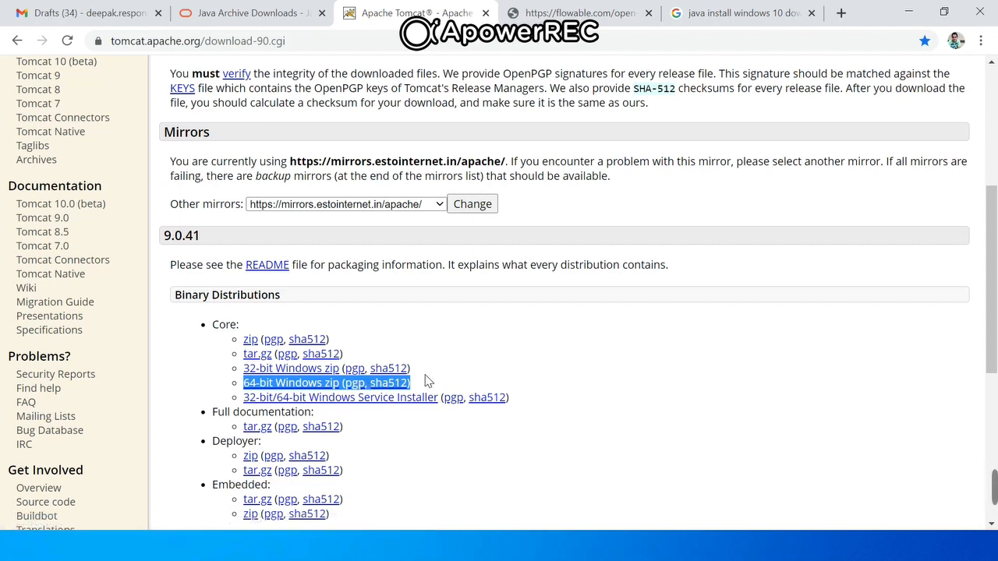
- Switch to the File Explorer window that holds the extracted apache-tomcat-9.0.41 folder
key("alt+Tab")
key("alt+Tab")
key("alt+Tab")
key("alt+Tab")
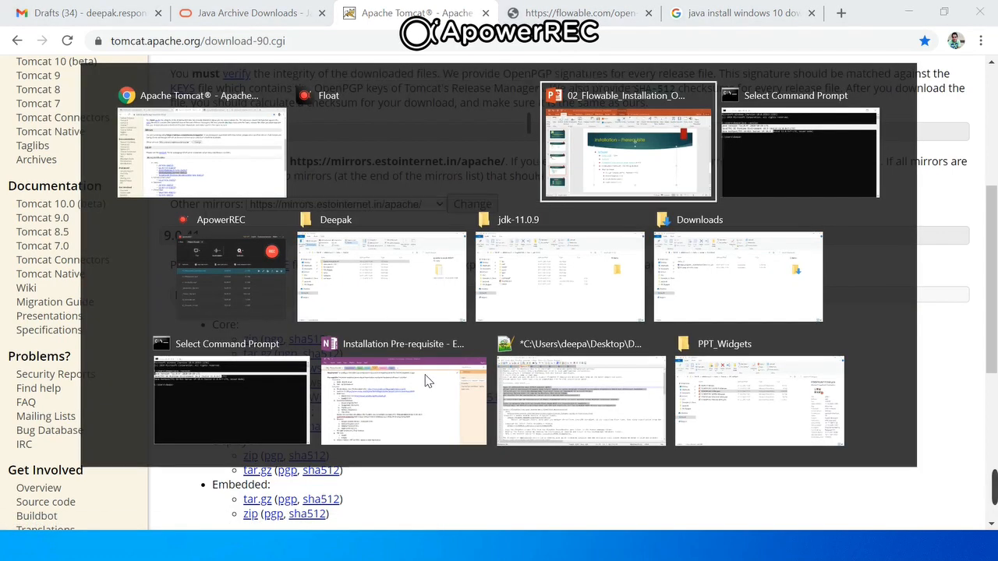
key("alt+Tab")
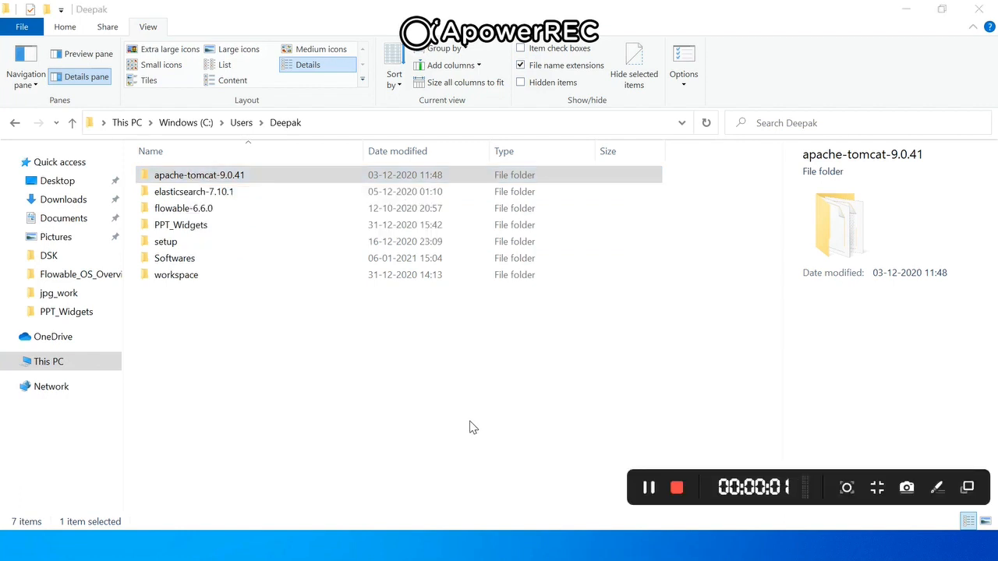
- Switch to PowerPoint and review the Flowable Open Source entry on the Installation – Prerequisite slide
key("alt+Tab")
key("Tab")
key("Tab")
key("Tab")
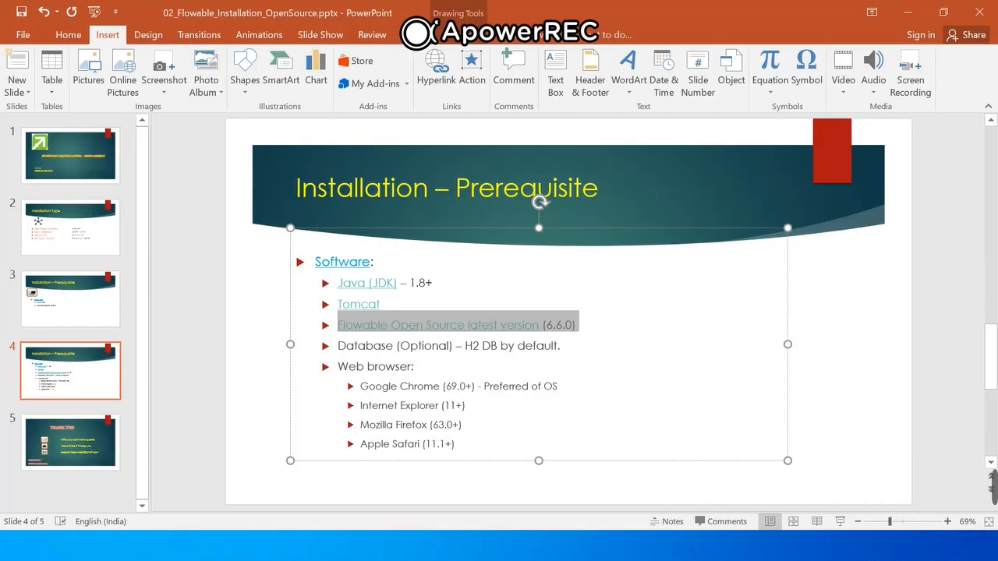
- Switch to Chrome and highlight the address of the Flowable open-source downloads page
key("alt+Tab")
key("Tab")
key("Tab")
key("Tab")
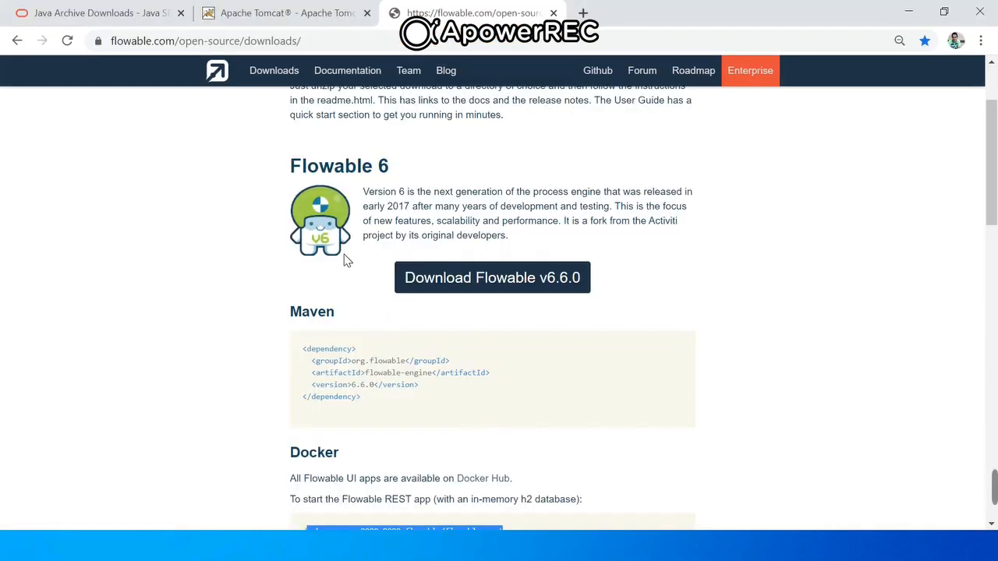
left_click(290, 44)
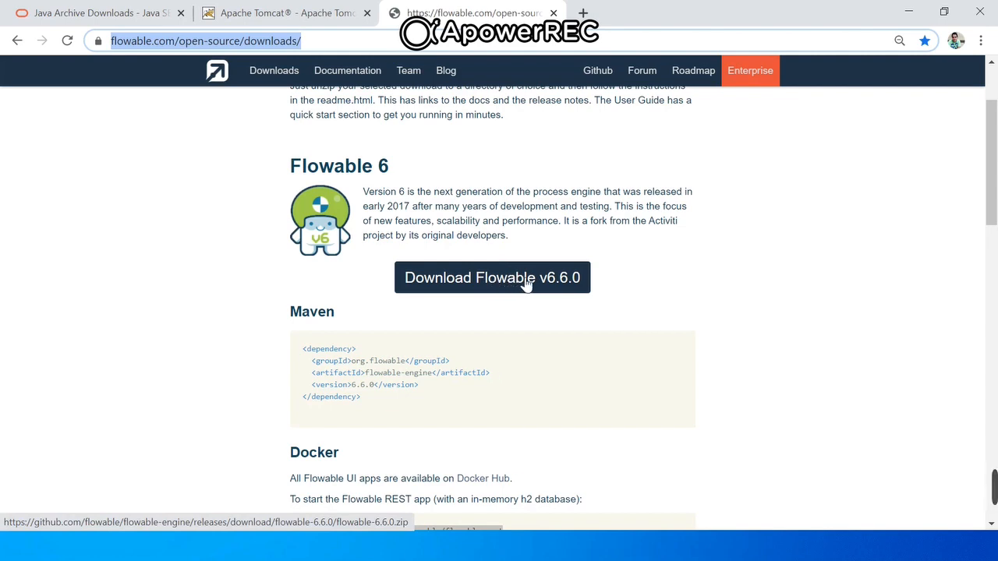
- Switch back to File Explorer and open the extracted flowable-6.6.0 folder
key("alt+Tab")
key("alt+Tab")
key("alt+Tab")
key("alt+Tab")
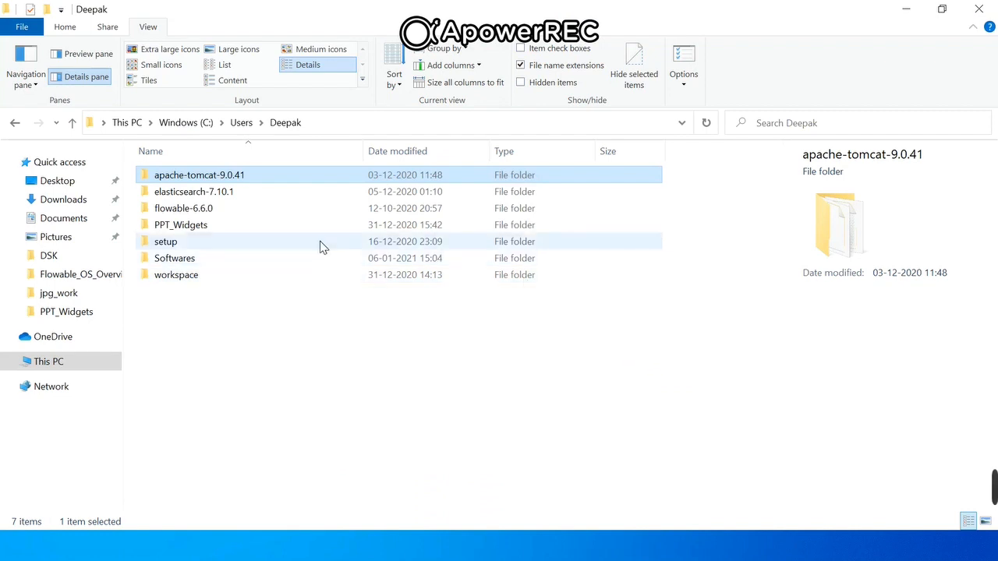
left_click(320, 247)
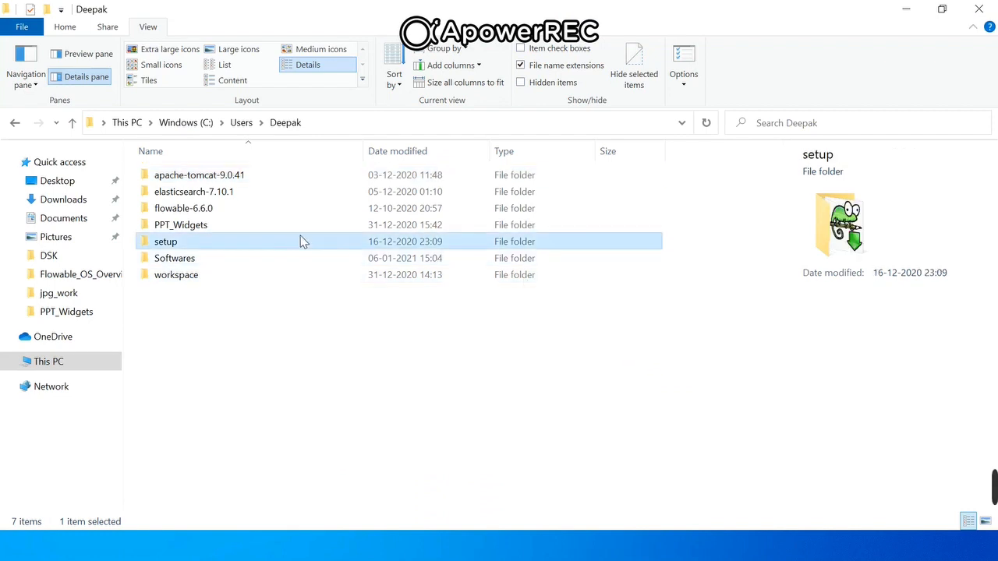
double_click(209, 212)
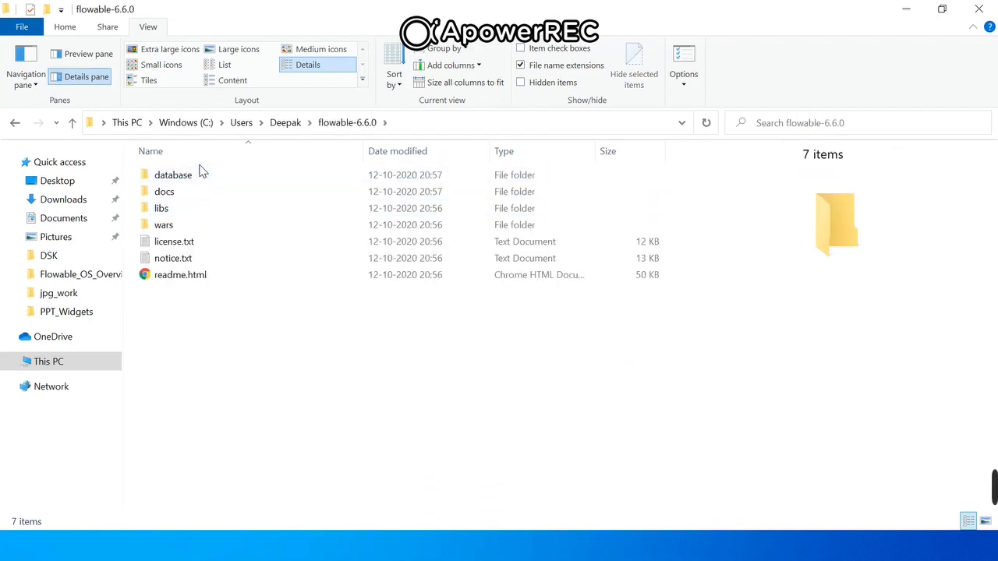
- Check license.txt and notice.txt, and inspect flowable-ui.war and flowable-rest.war in the wars folder
left_click(183, 242)
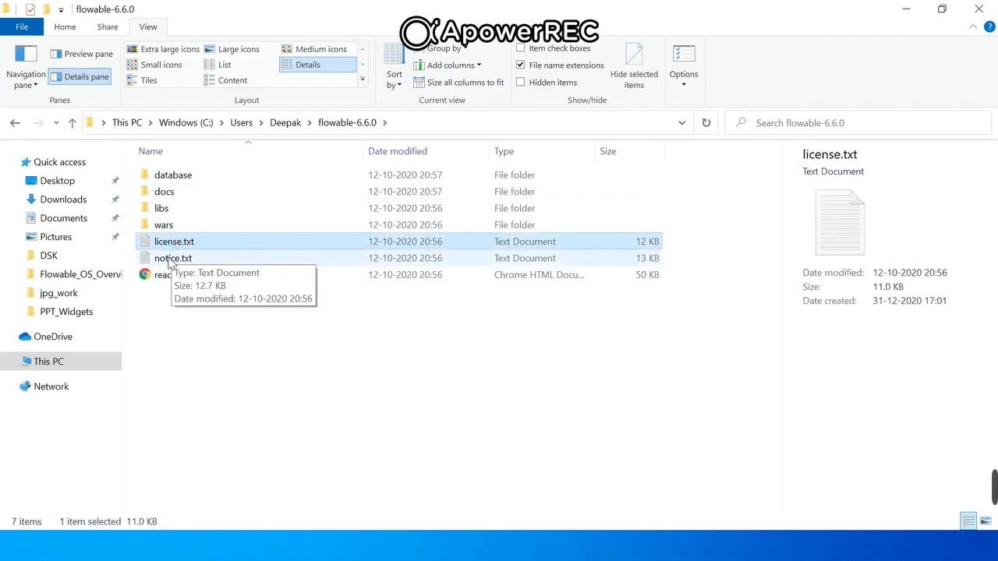
left_click(172, 260)
double_click(164, 227)
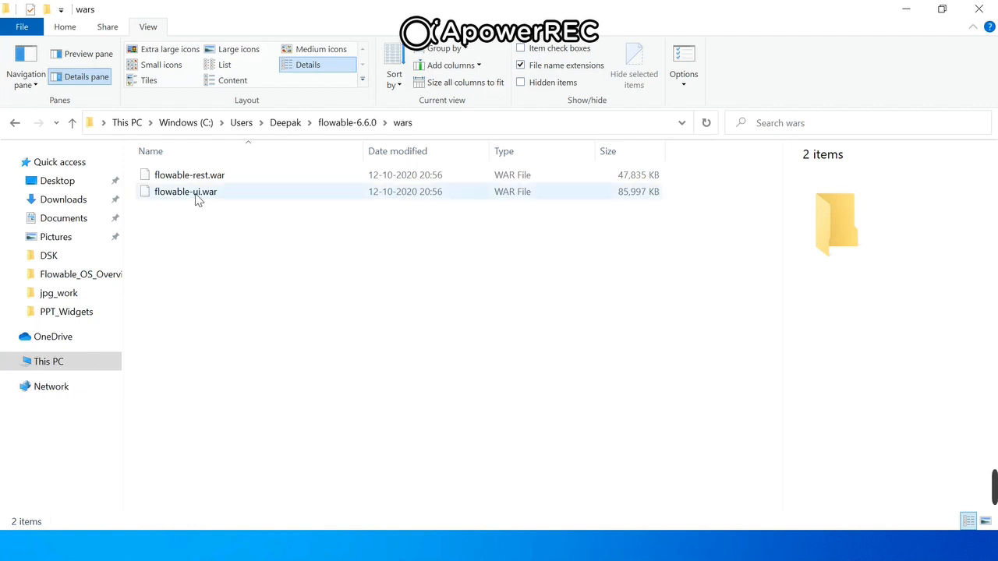
left_click(197, 196)
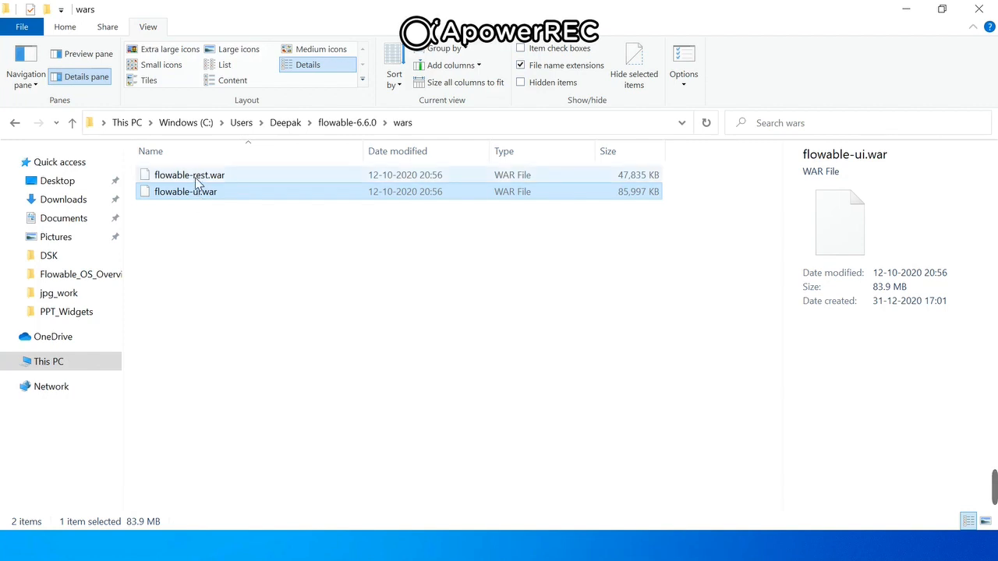
left_click(196, 179)
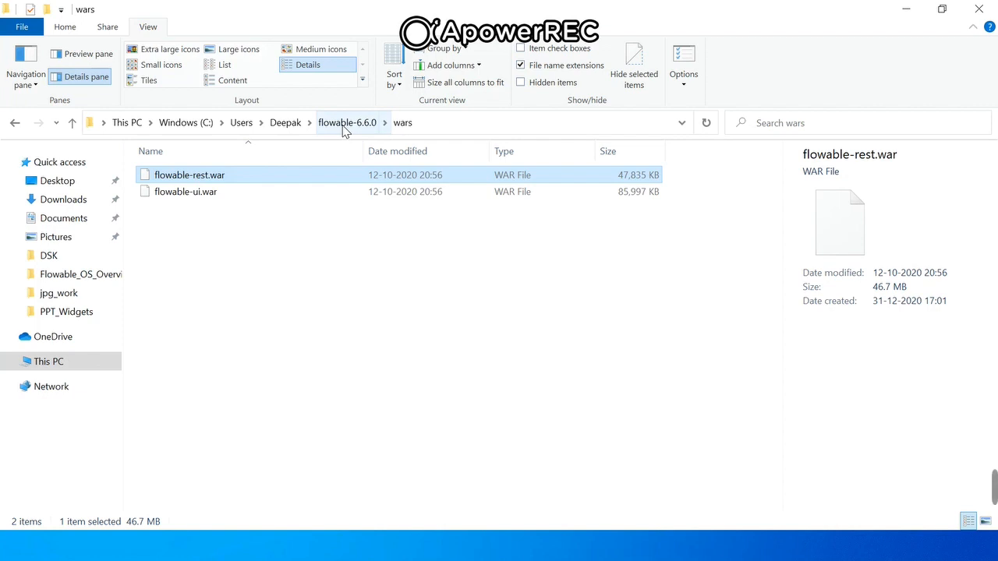
- Open the webapps folder inside apache-tomcat-9.0.41 to examine the deployed applications
left_click(290, 127)
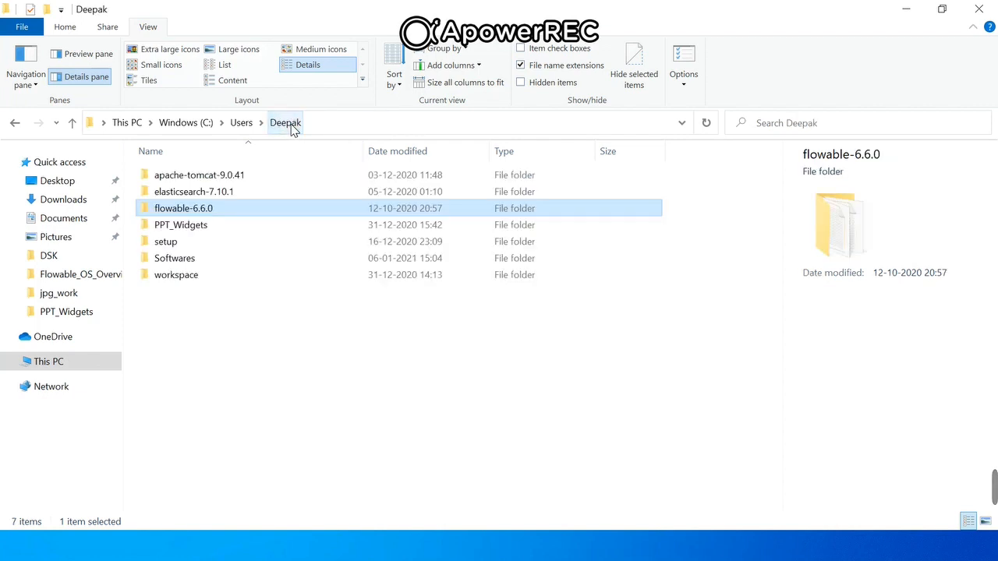
double_click(212, 179)
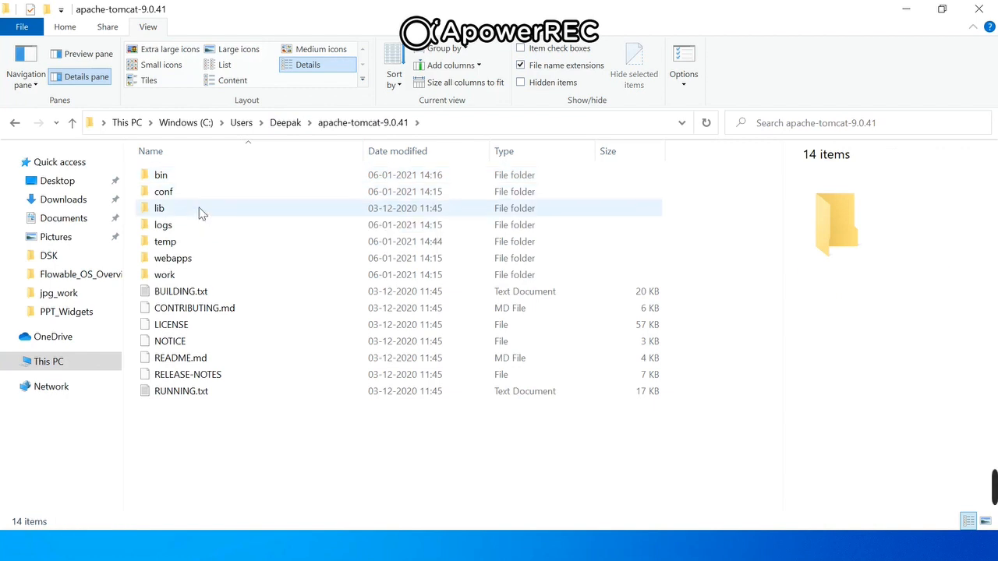
double_click(181, 258)
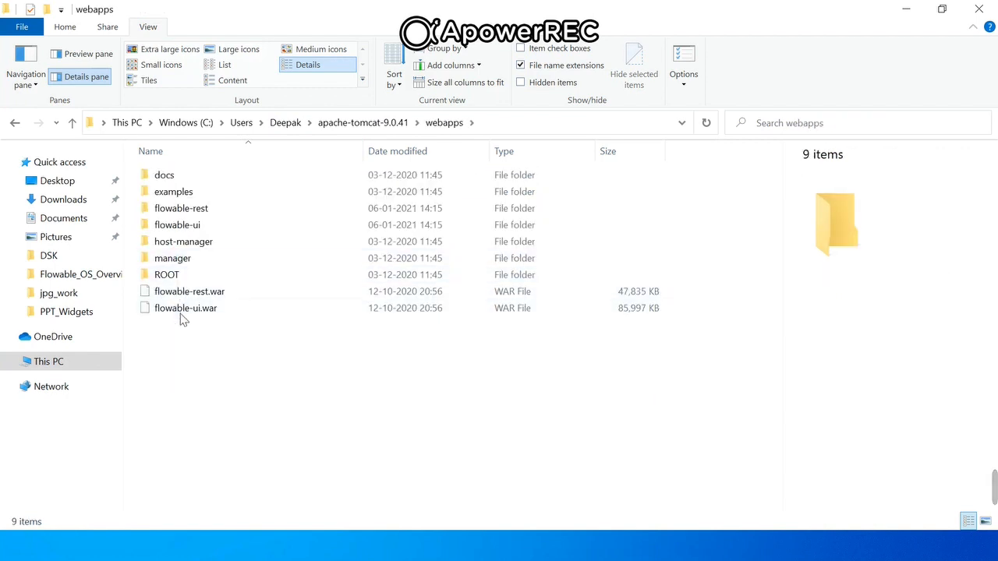
- Return to flowable-6.6.0 and examine the contents of its libs, docs and database folders
left_click(286, 125)
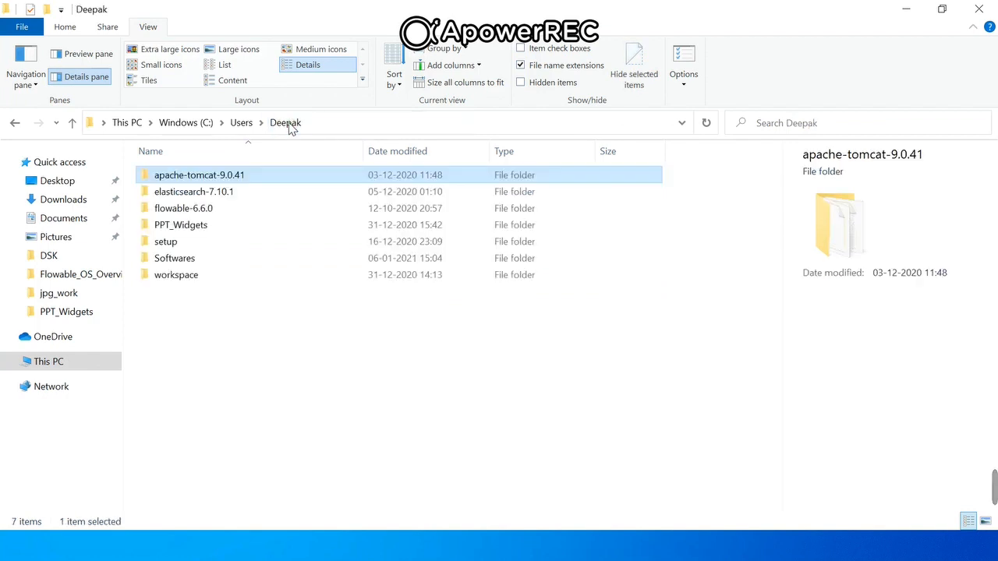
double_click(195, 216)
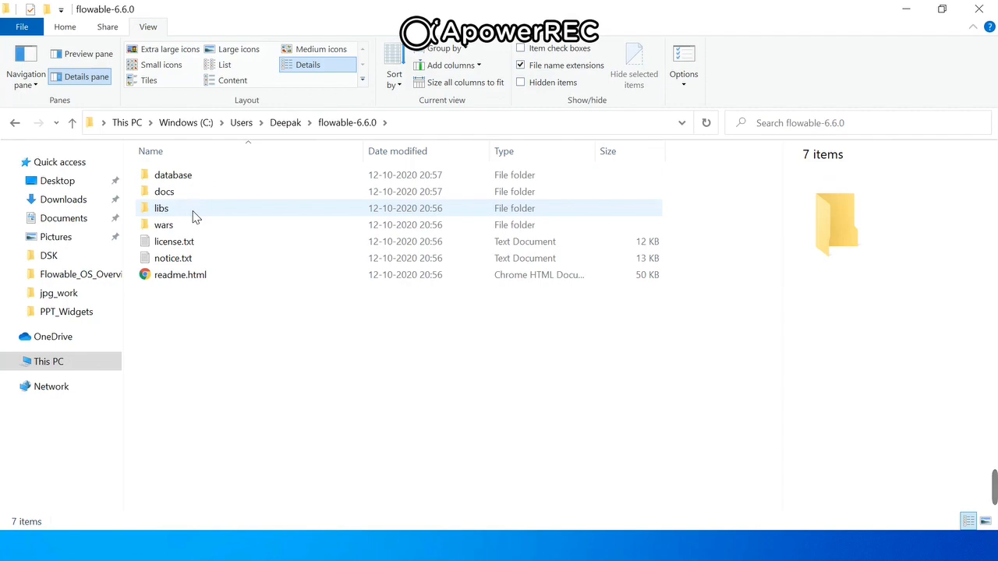
double_click(171, 215)
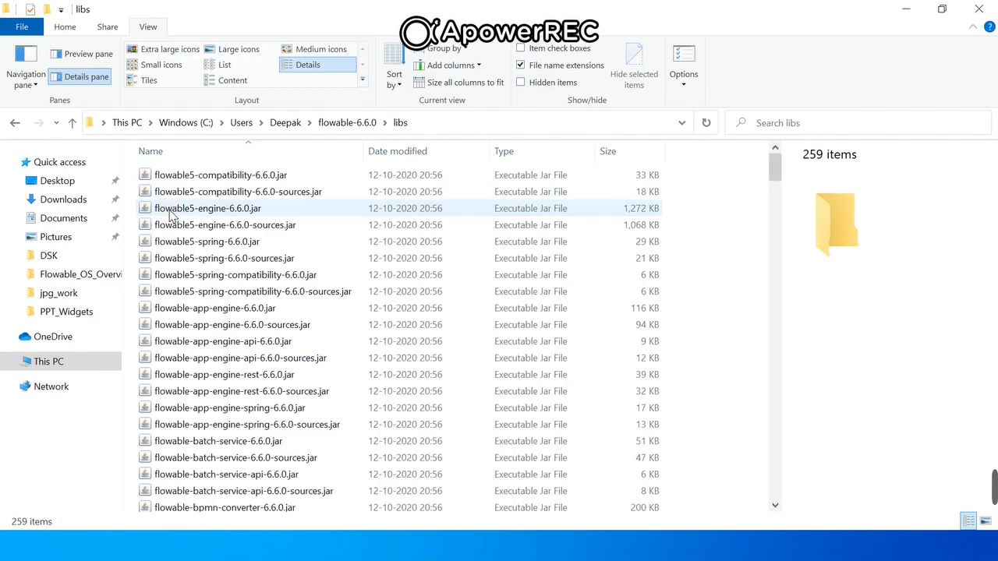
key("alt+Left")
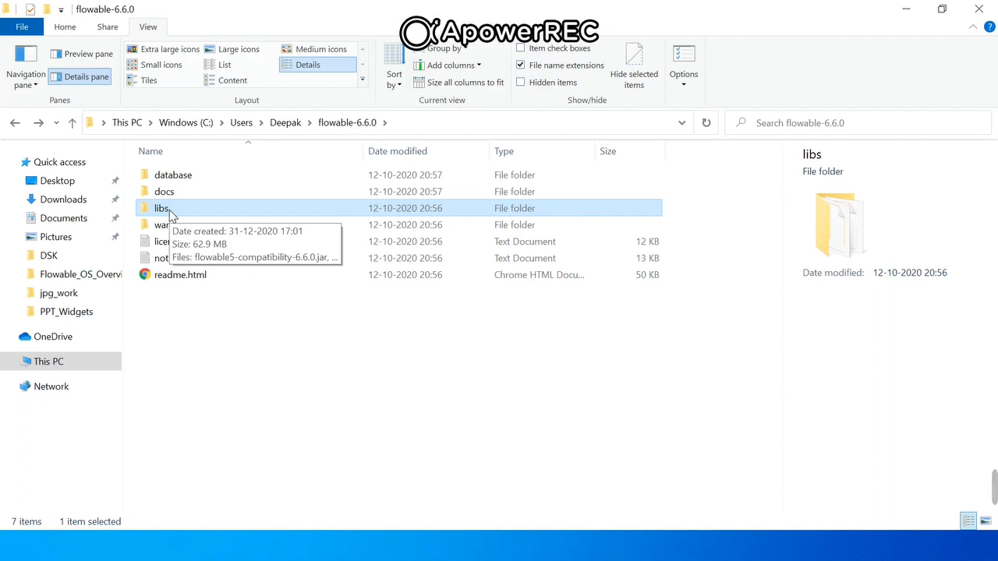
double_click(170, 194)
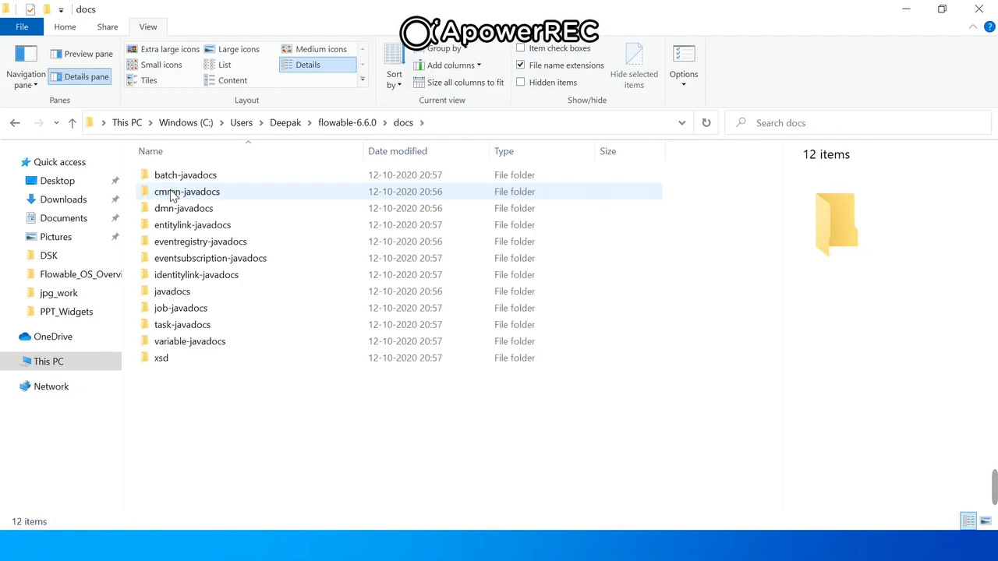
key("alt+Left")
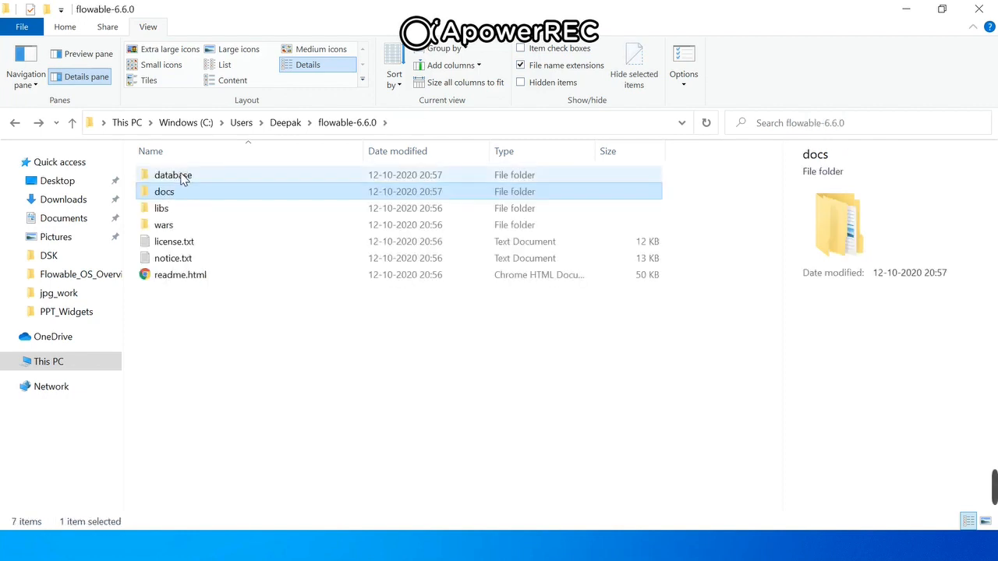
double_click(180, 175)
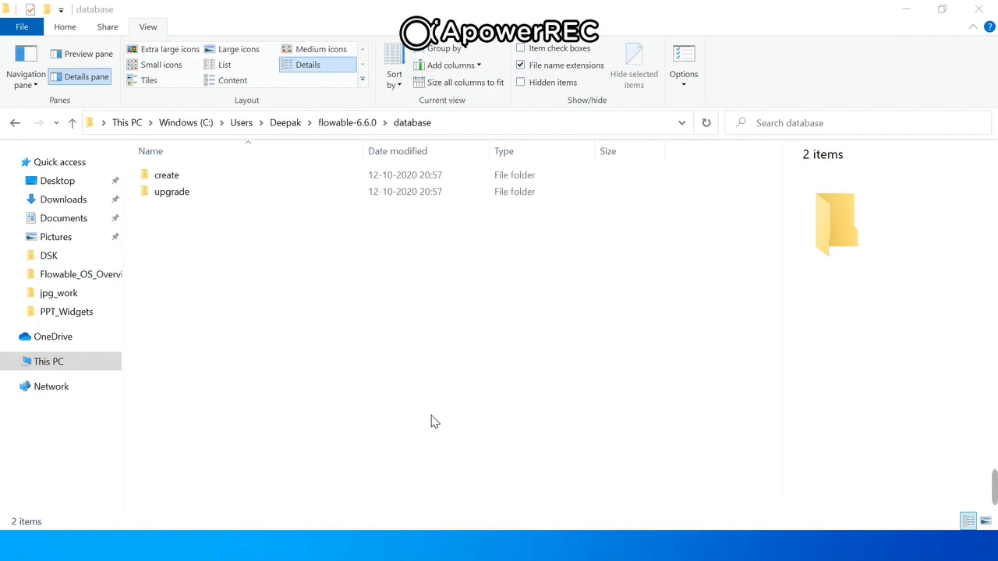
- Switch to PowerPoint and review the database and web browser requirements on the Installation – Prerequisite slide
key("alt+Tab")
key("alt+Tab")
key("alt+Tab")
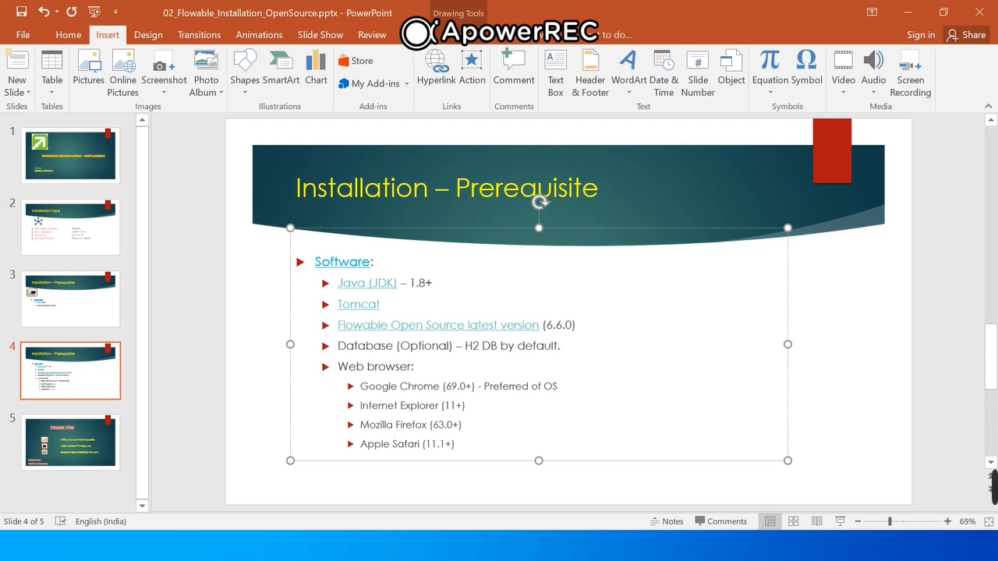
- Return to File Explorer and open the wars folder of flowable-6.6.0
key("alt+Tab")
key("alt+Tab")
key("alt+Tab")
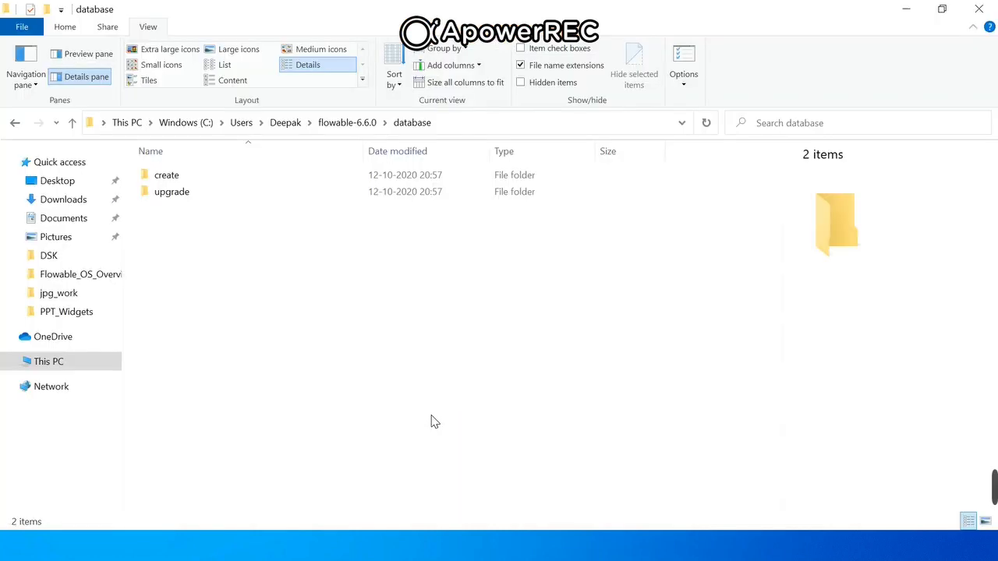
left_click(347, 123)
double_click(184, 228)
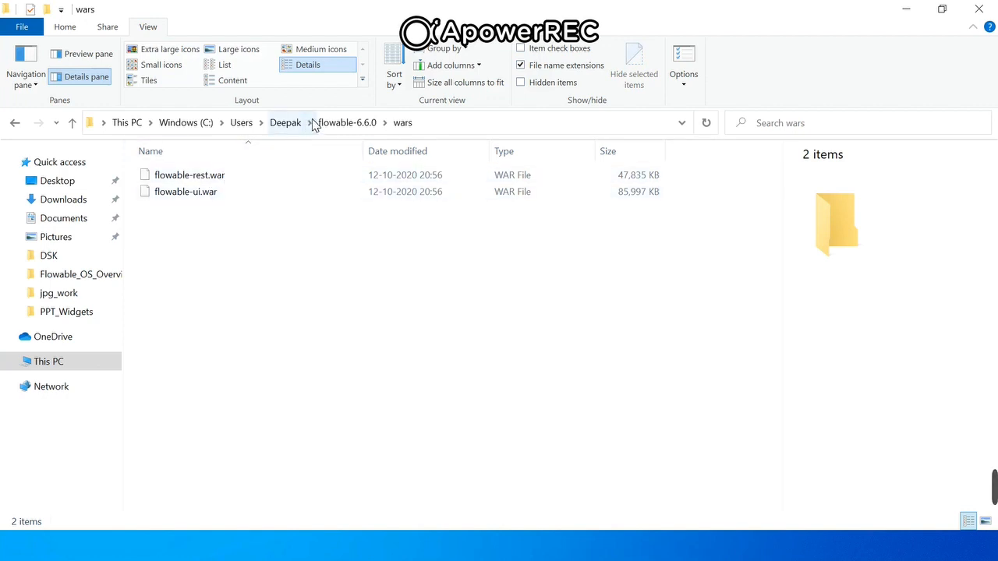
- Open Tomcat's webapps folder and select both flowable-rest.war and flowable-ui.war
left_click(286, 123)
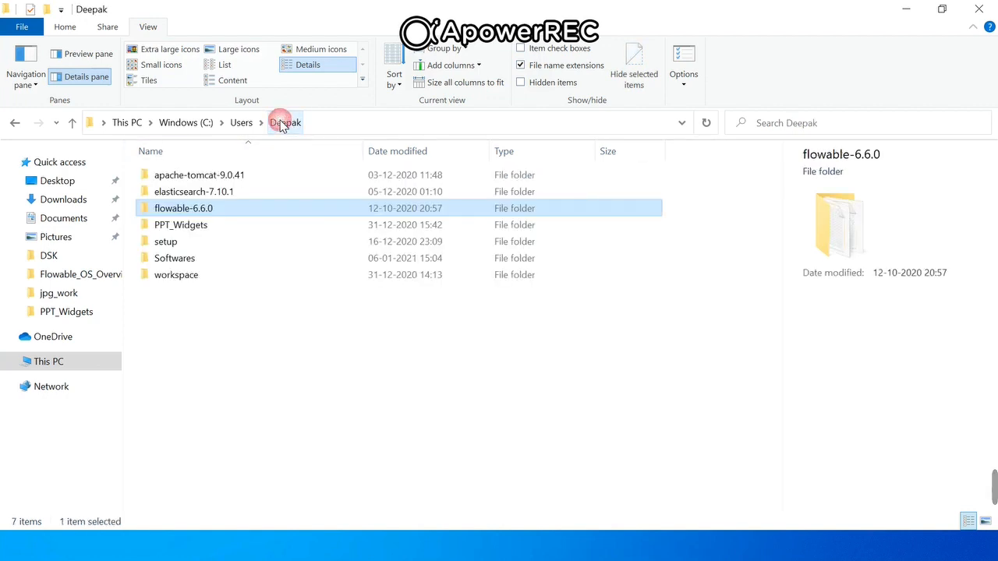
double_click(216, 178)
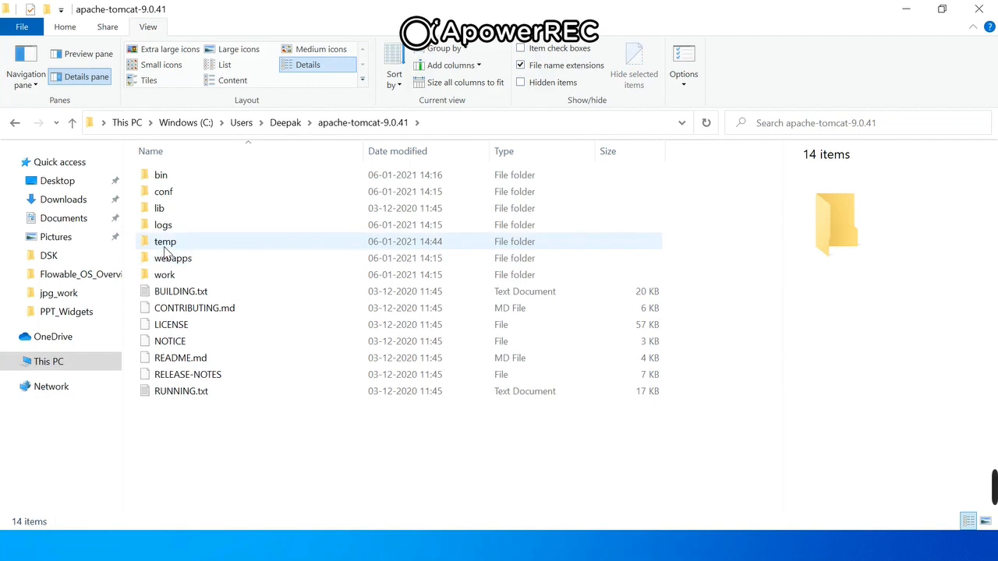
double_click(164, 261)
left_click(167, 292)
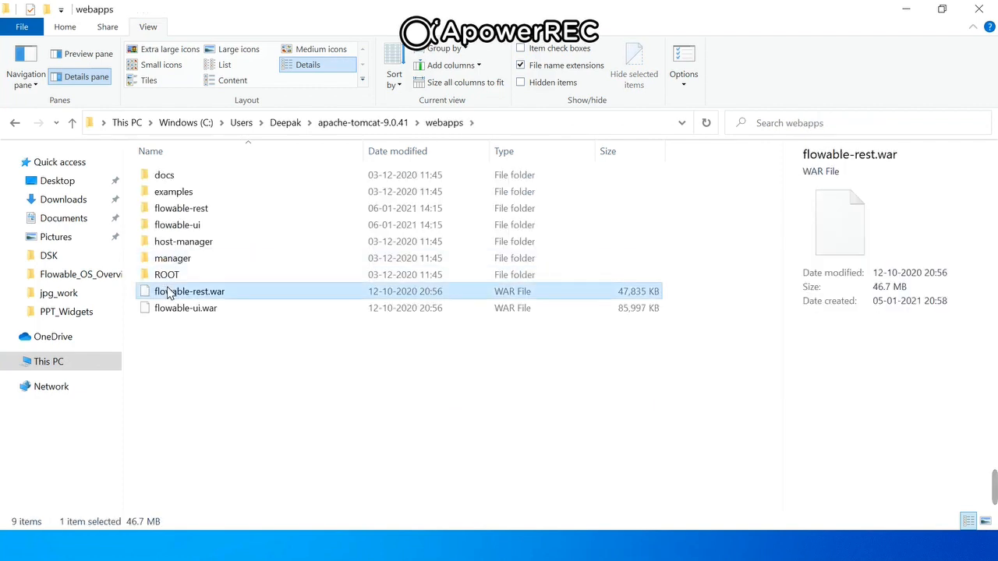
left_click(161, 312, "ctrl")
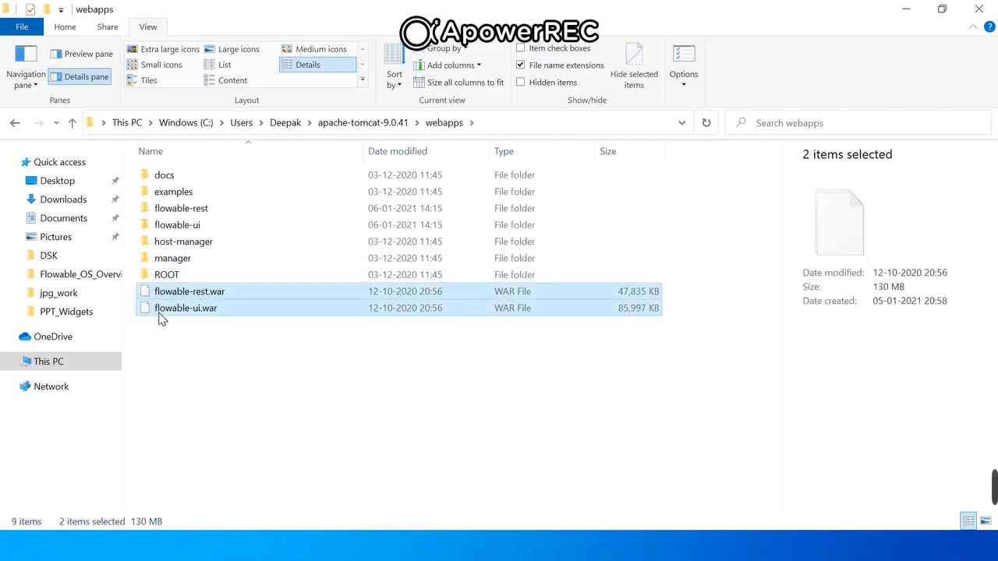
- Go back to the apache-tomcat-9.0.41 folder and launch Command Prompt as administrator
left_click(346, 127)
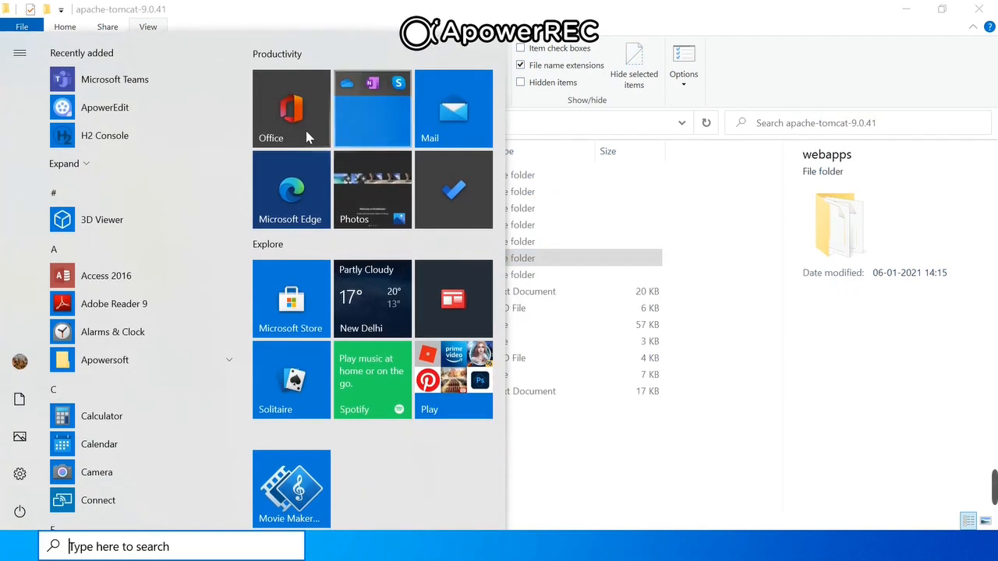
type("cmd")
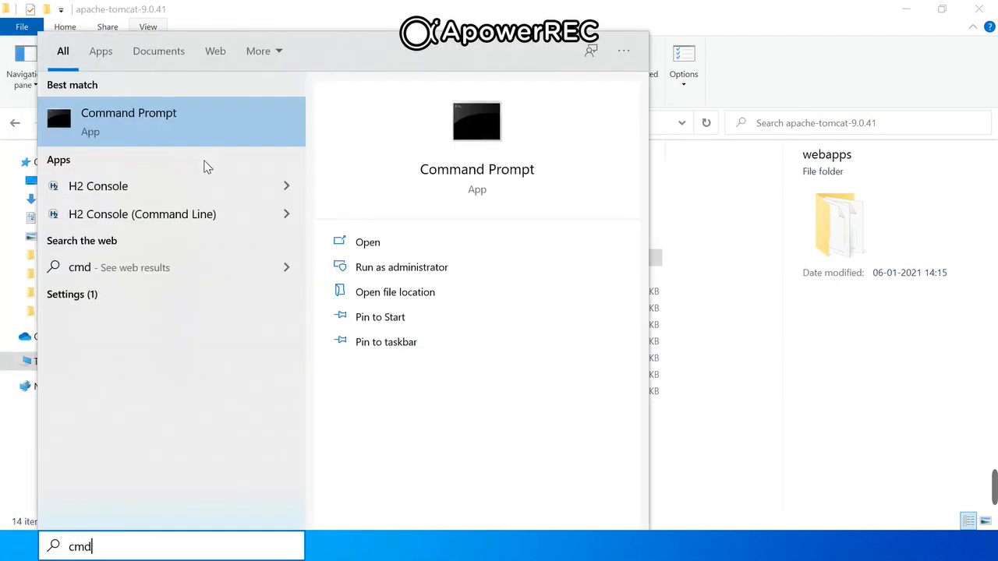
right_click(150, 126)
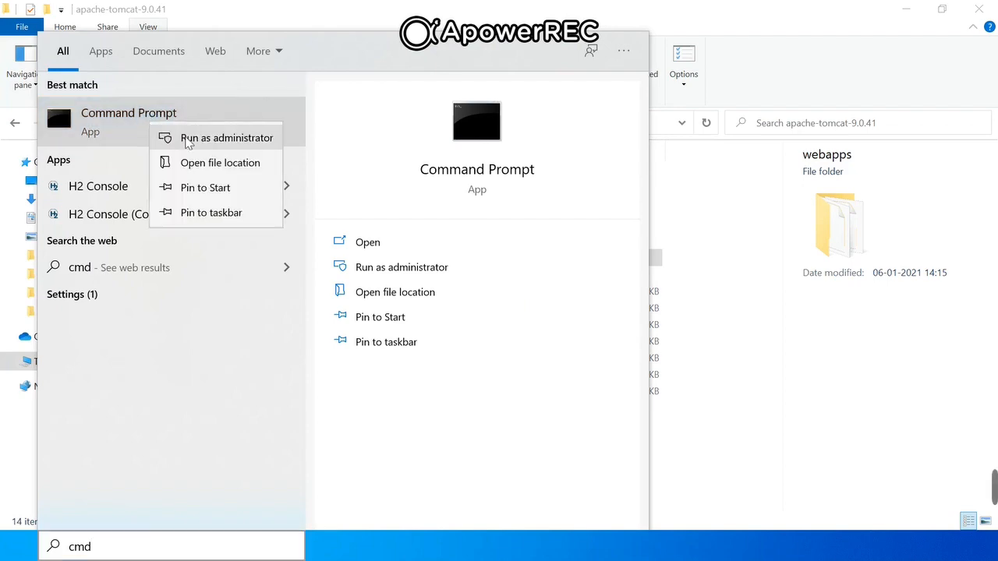
left_click(187, 138)
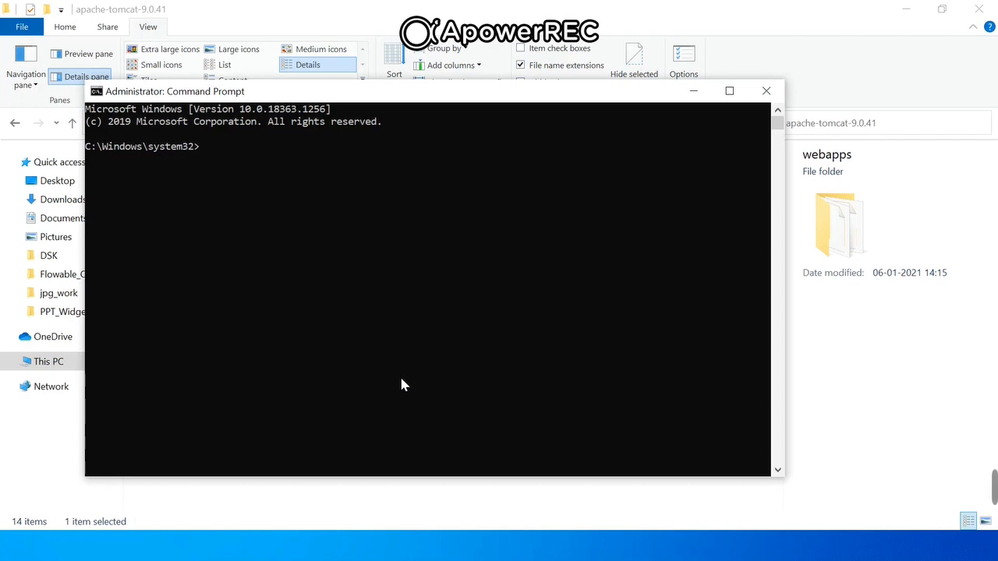
- Return to File Explorer, open the bin folder of apache-tomcat-9.0.41 and select configtest.bat
key("alt+Tab")
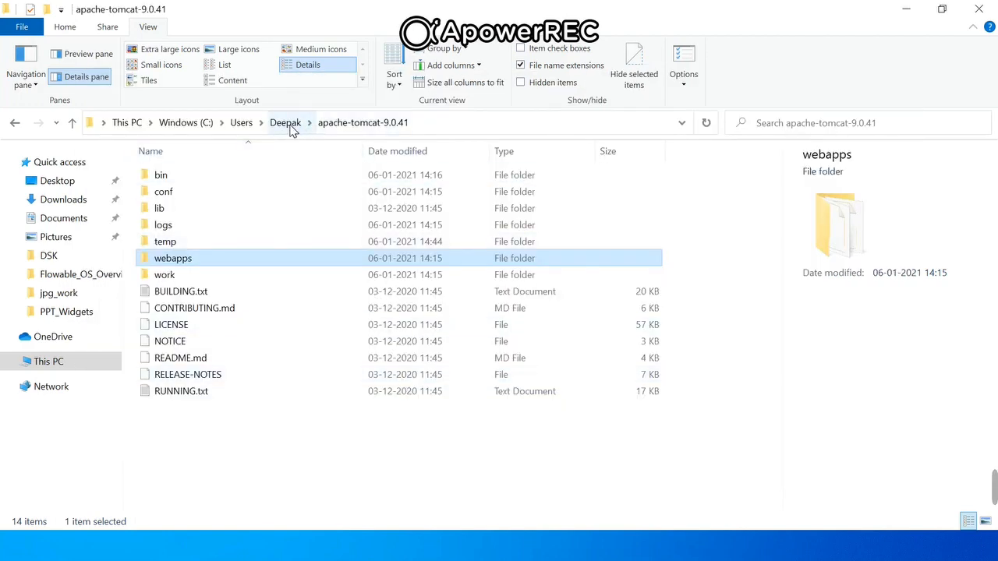
double_click(160, 175)
left_click(162, 176)
left_click(180, 311)
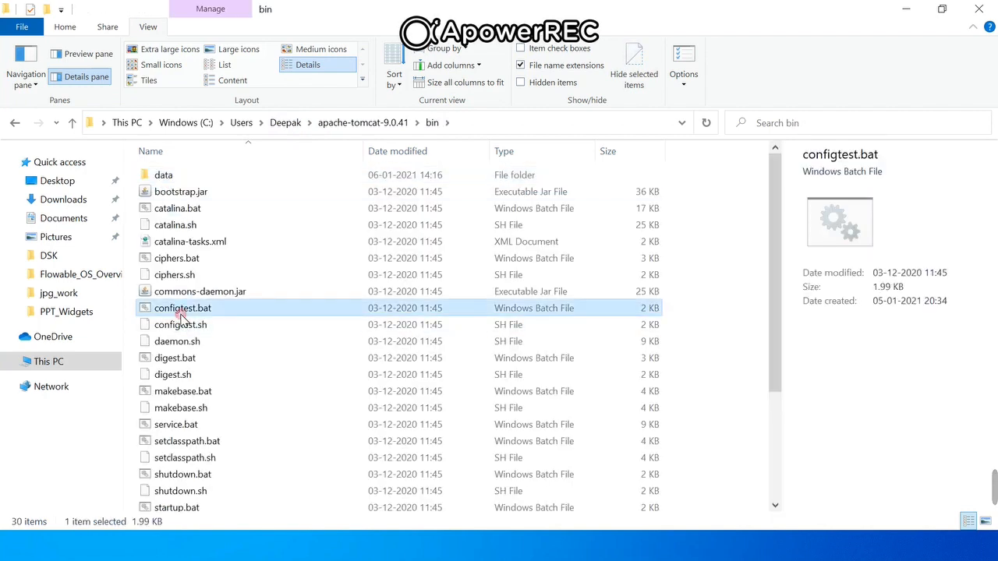
- Locate and select startup.bat in the bin folder of apache-tomcat-9.0.41
key("Down")
key("Down")
key("Down")
key("Down")
key("Down")
key("Down")
key("Down")
key("Down")
key("Down")
key("Down")
key("Down")
key("Down")
scroll(181, 315, "down", 3)
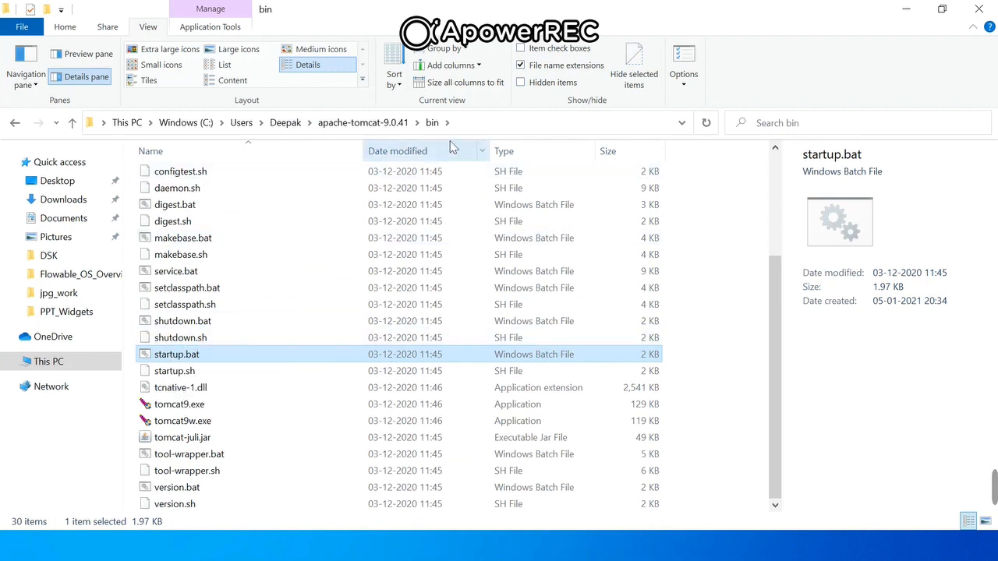
- Copy the path of Tomcat's bin folder and change to that directory with cd in the administrator Command Prompt
left_click(470, 127)
key("ctrl+c")
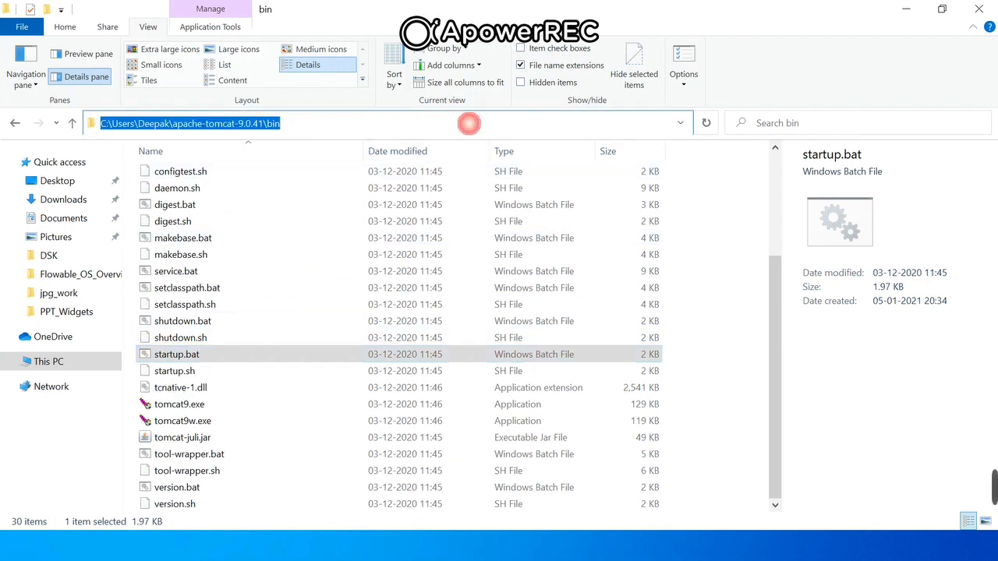
left_click(193, 243)
key("alt+Tab")
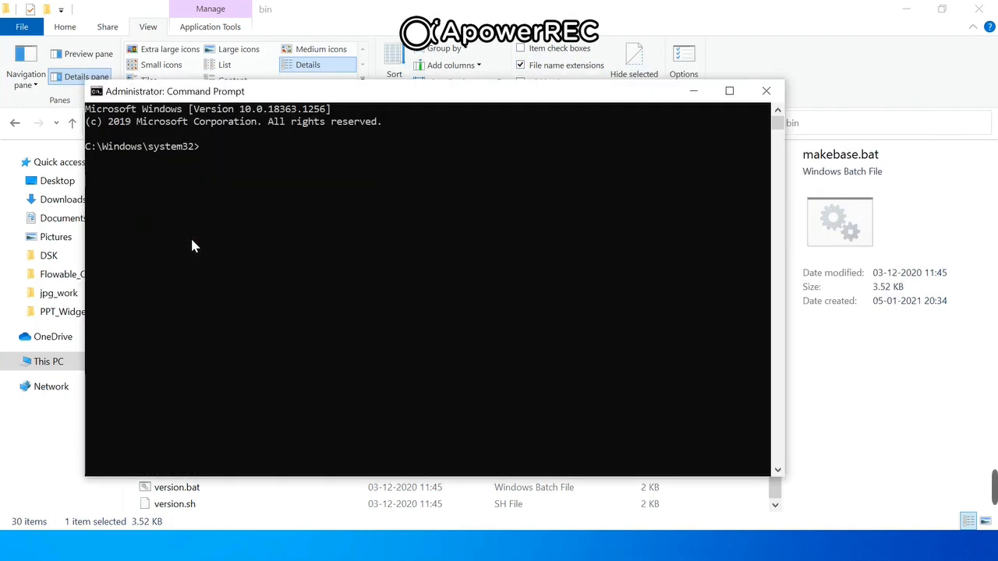
type("cd")
key("ctrl+v")
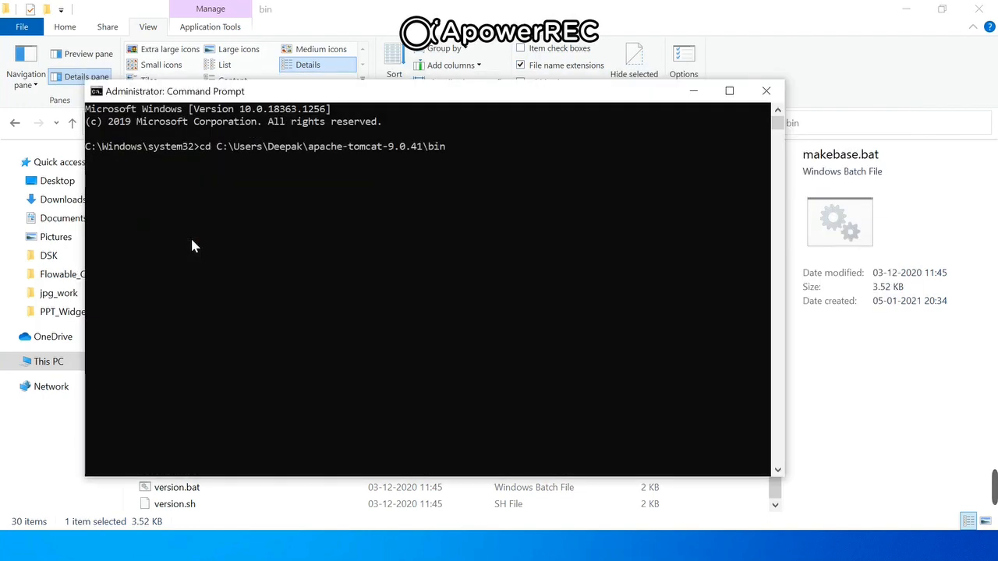
key("Return")
- Start Tomcat by running startup.bat and maximize the Tomcat console window
type("st")
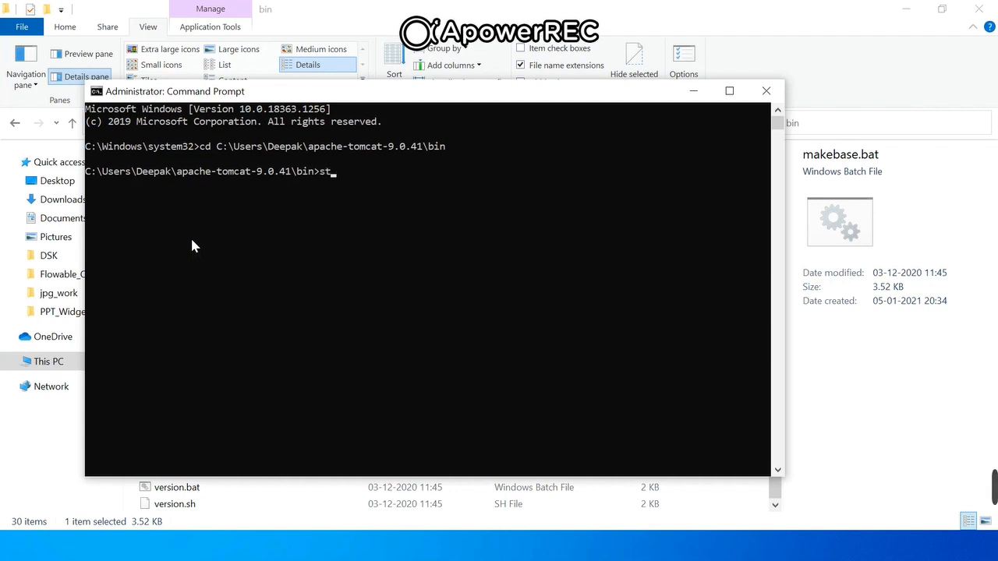
type("artup.bat")
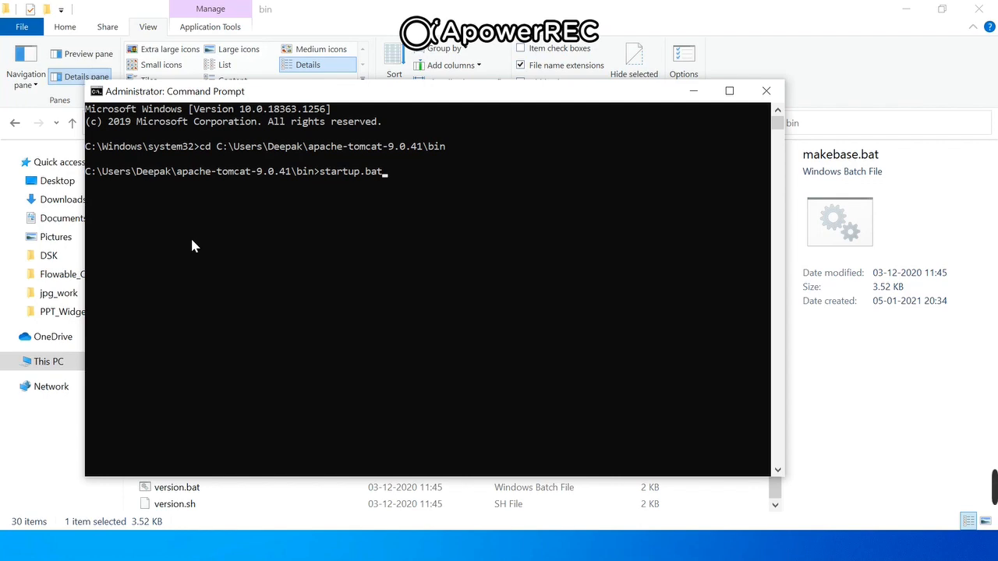
key("Return")
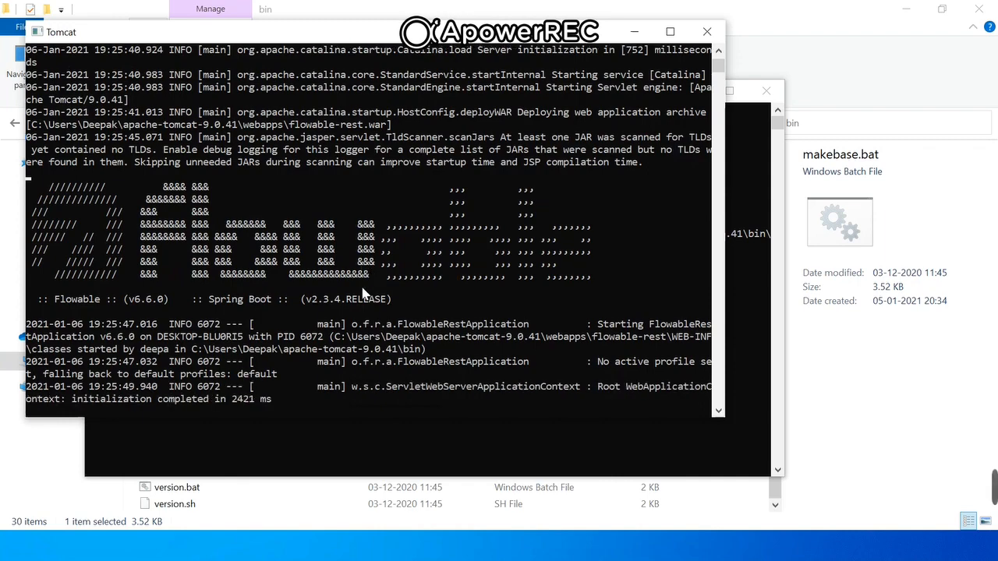
left_click(670, 32)
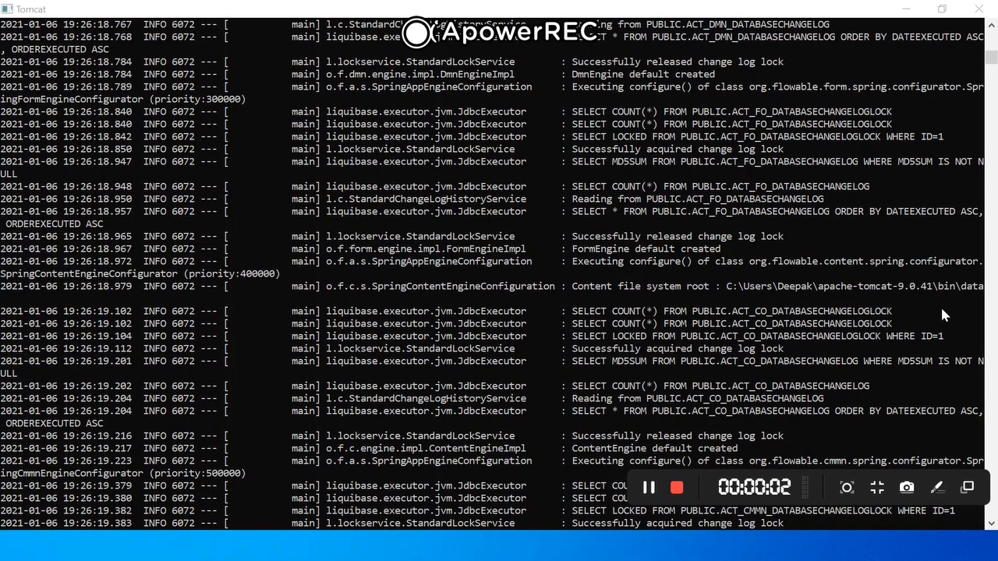
- Examine the Tomcat startup log for the web application deployments, the HTTP port and the server startup time
left_click(990, 526)
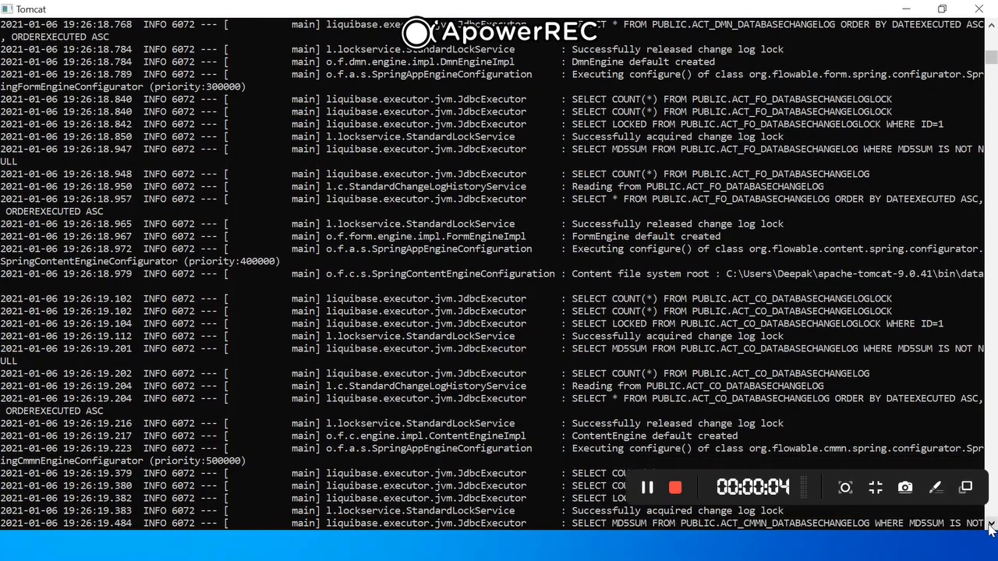
left_click(990, 526)
left_click(719, 214)
left_click_drag(646, 112, 691, 125)
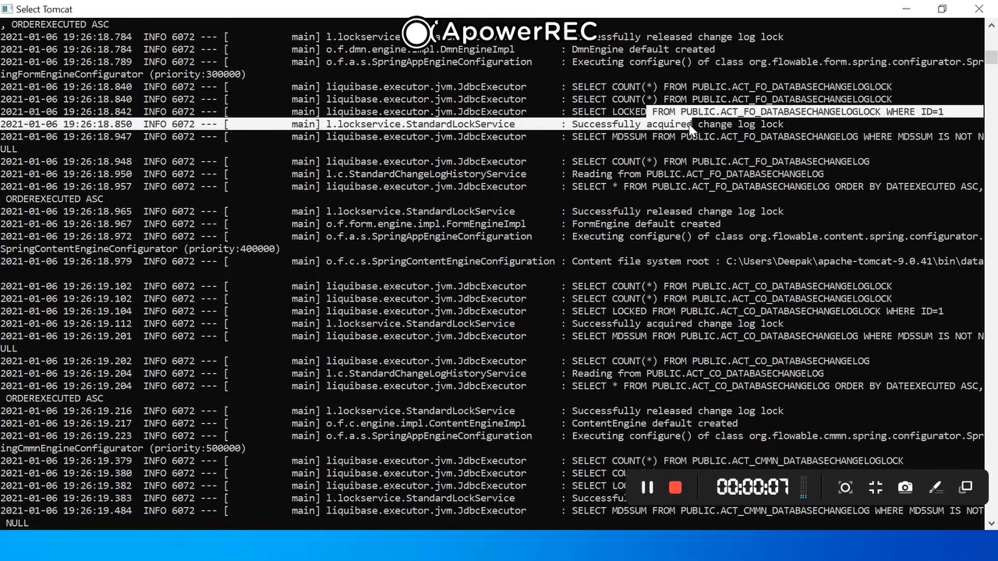
left_click(991, 525)
left_click(991, 525)
left_click(991, 525)
left_click_drag(993, 527, 994, 528)
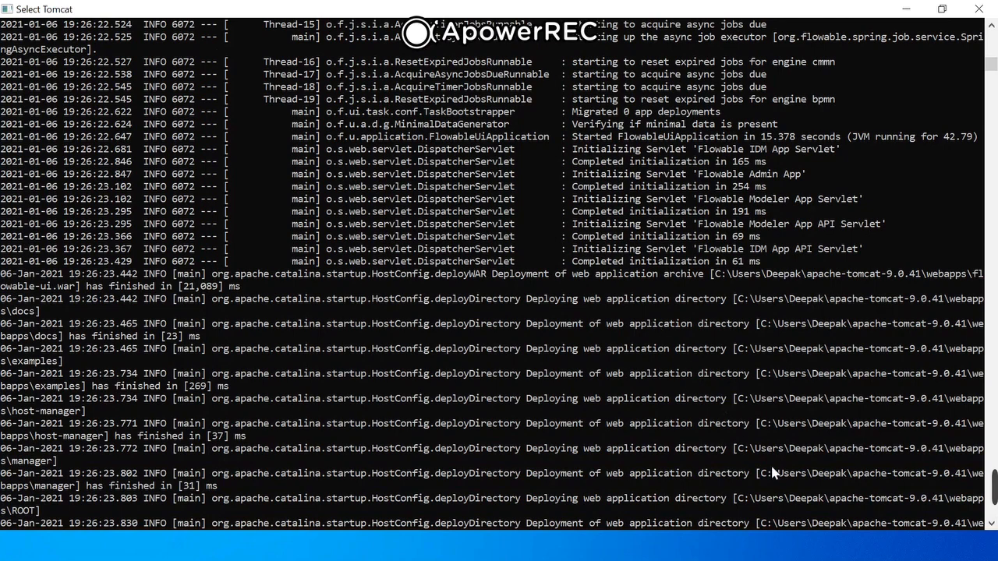
scroll(992, 525, "down", 5)
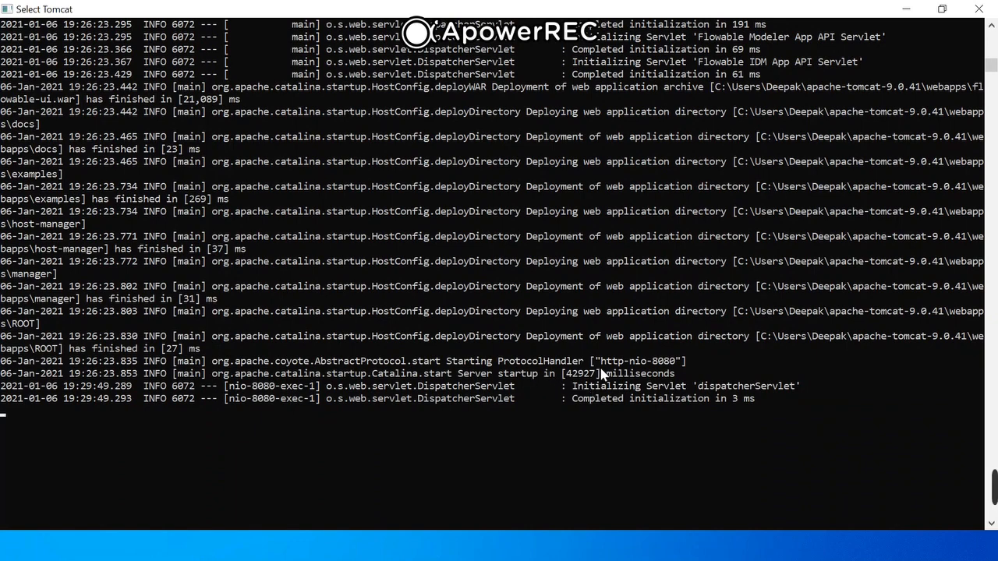
left_click_drag(599, 364, 672, 370)
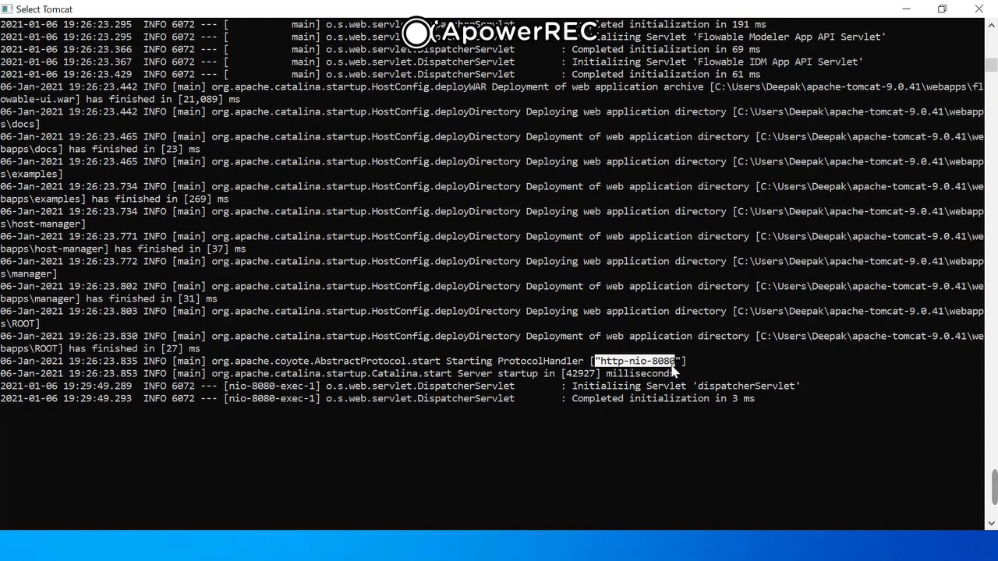
left_click_drag(567, 374, 604, 378)
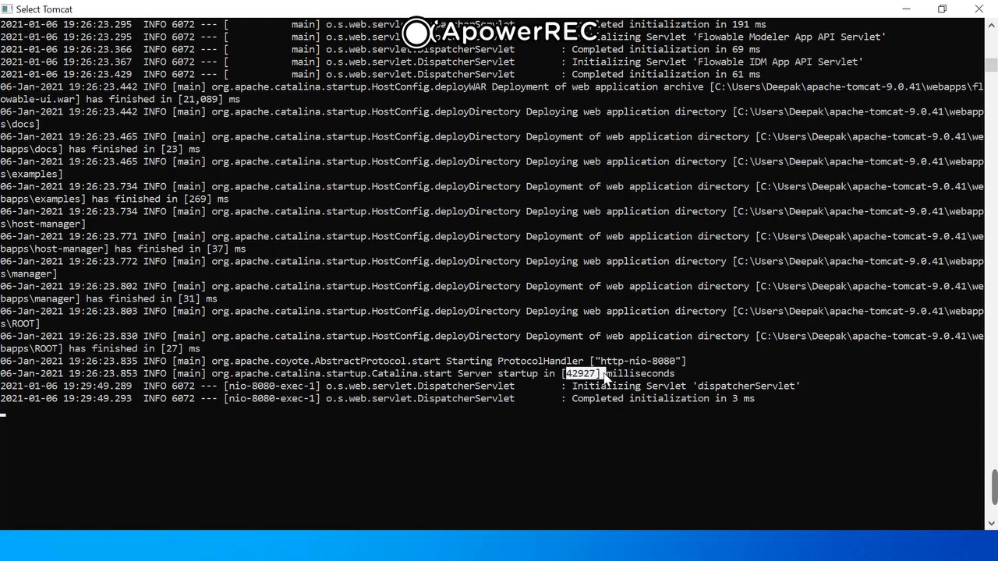
- Switch to Chrome, copy the Flowable UI app address from the downloads page and open localhost:8080/flowable-ui in a new tab
key("alt+Tab")
key("alt+Tab")
key("alt+Tab")
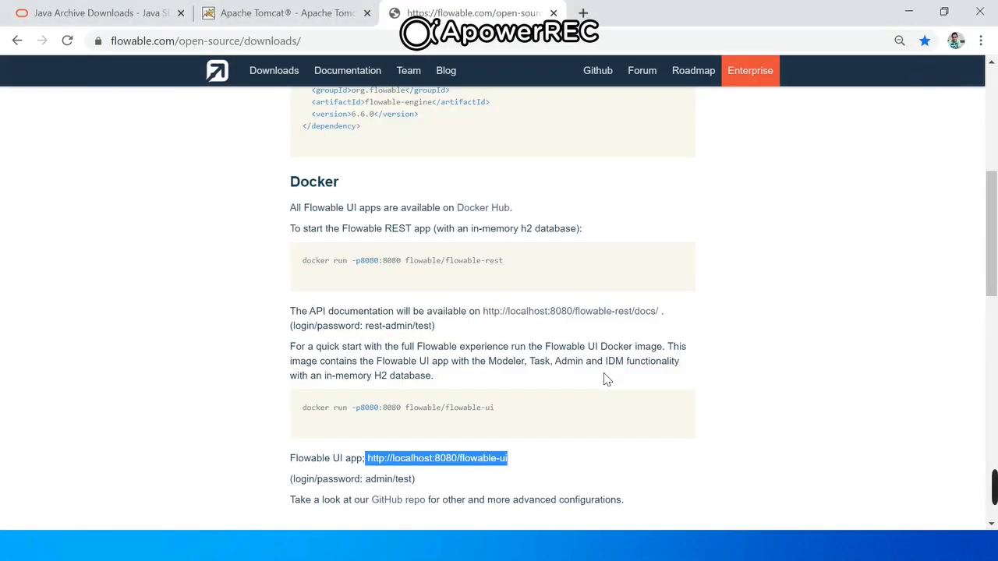
left_click(527, 460)
left_click_drag(520, 465, 367, 460)
key("ctrl+c")
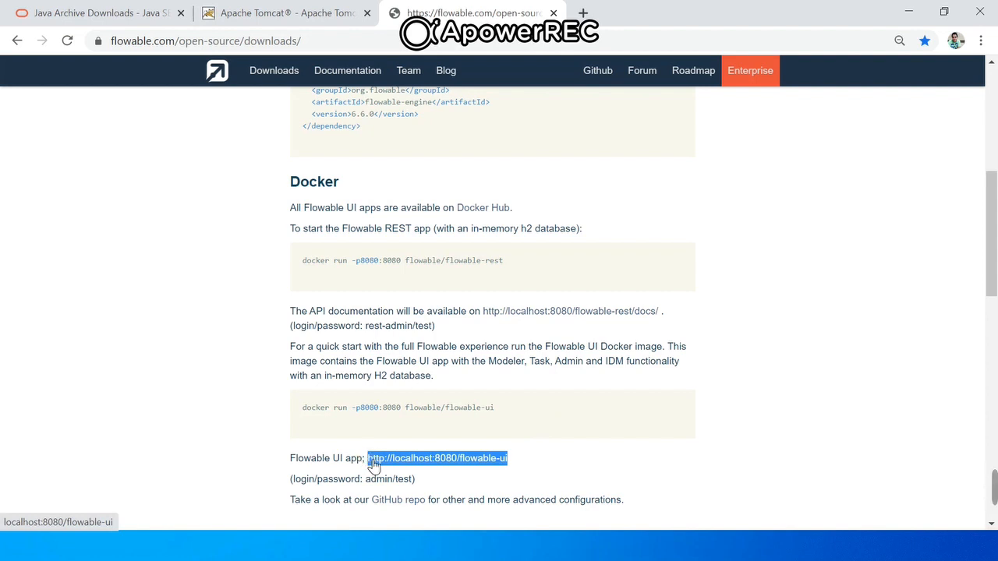
key("ctrl+t")
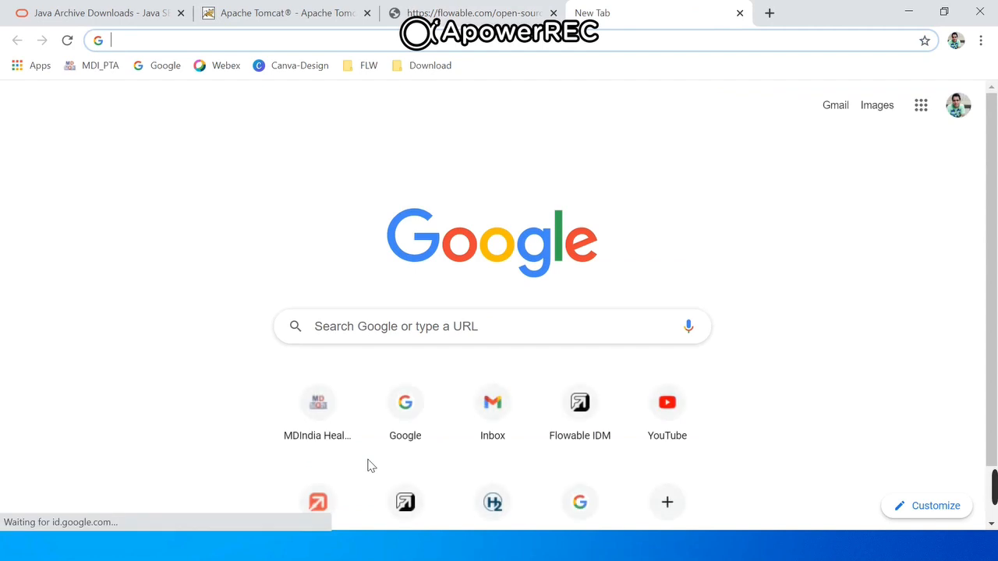
key("ctrl+v")
key("Return")
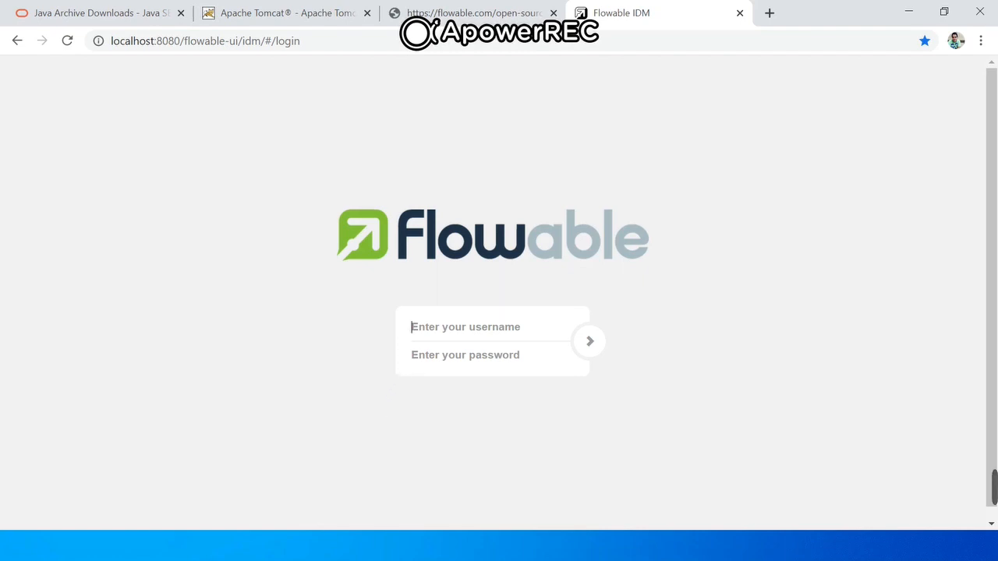
- Log in to Flowable as admin with the account password and dismiss the browser's change-password warning
type("admin")
key("Tab")
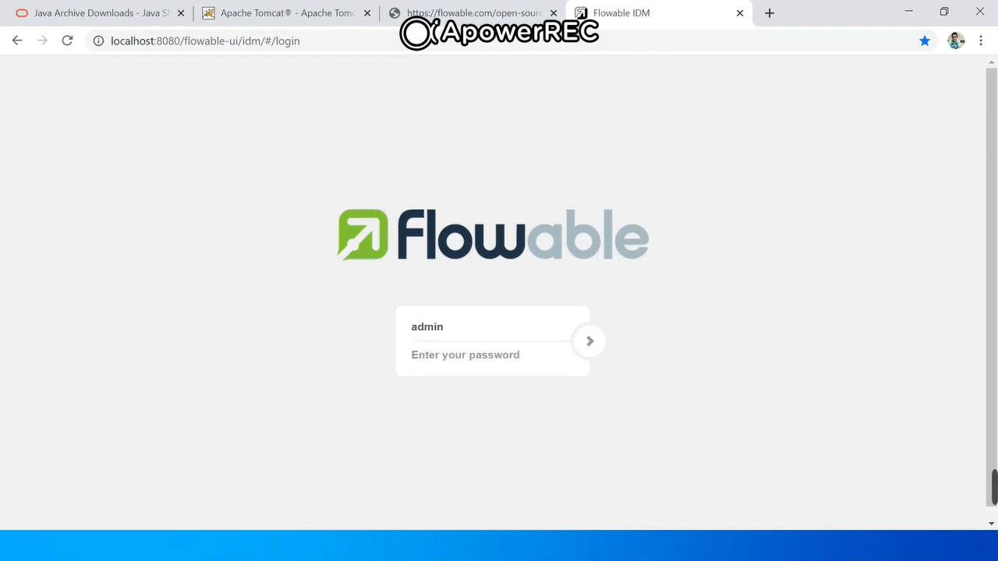
type("tes")
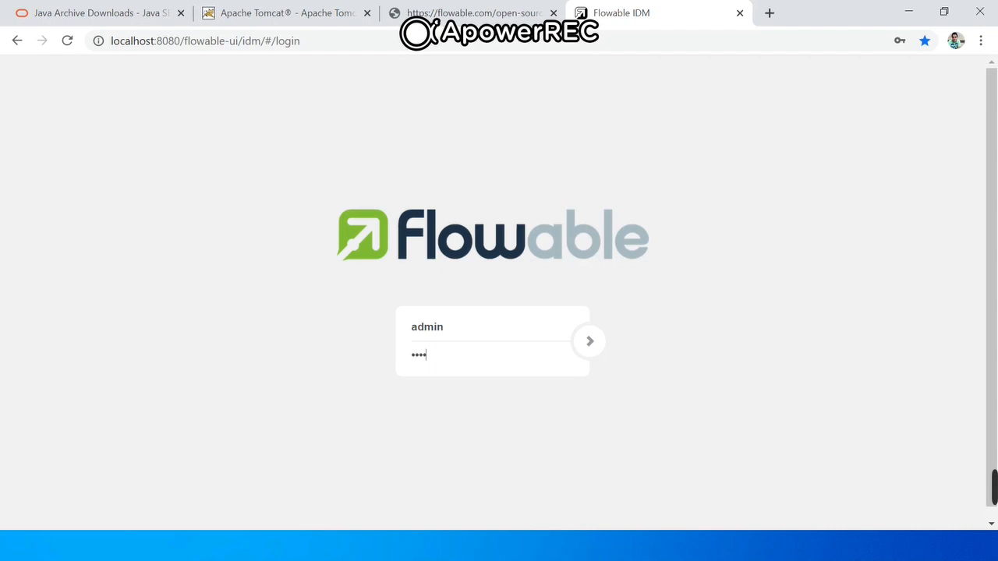
left_click(591, 343)
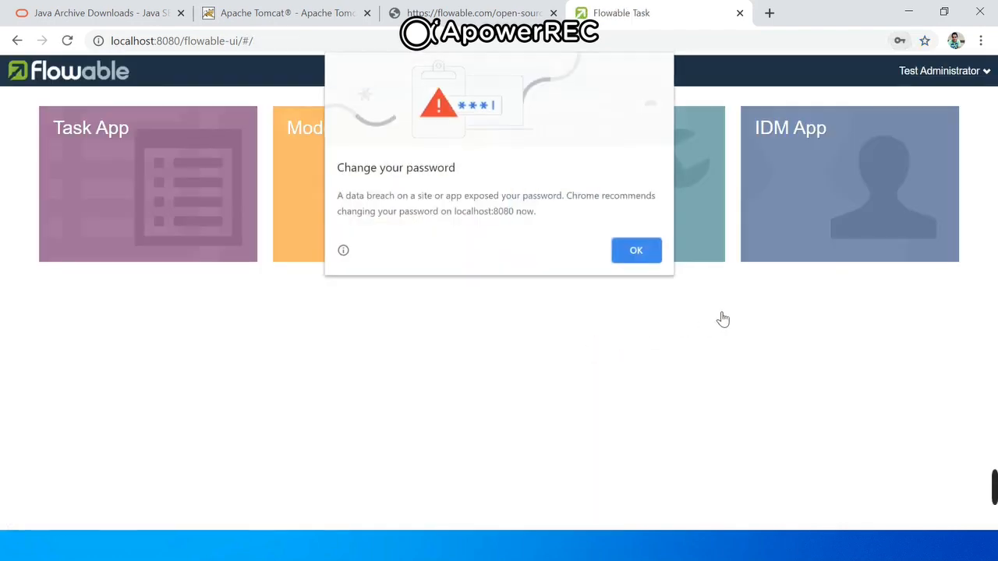
key("super+s")
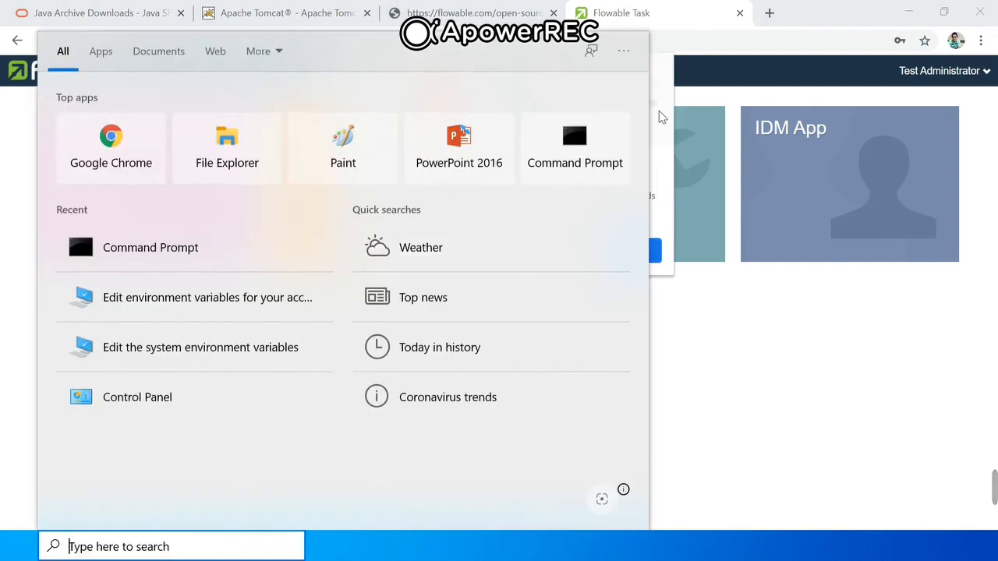
left_click(737, 361)
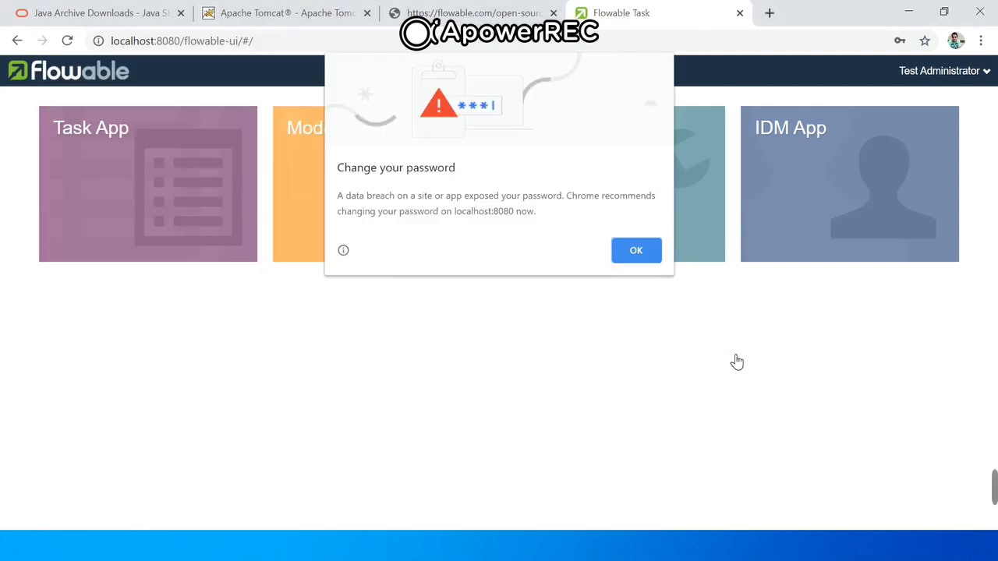
left_click(638, 249)
- View the process models in the Modeler App and return to the Flowable home page
left_click(344, 247)
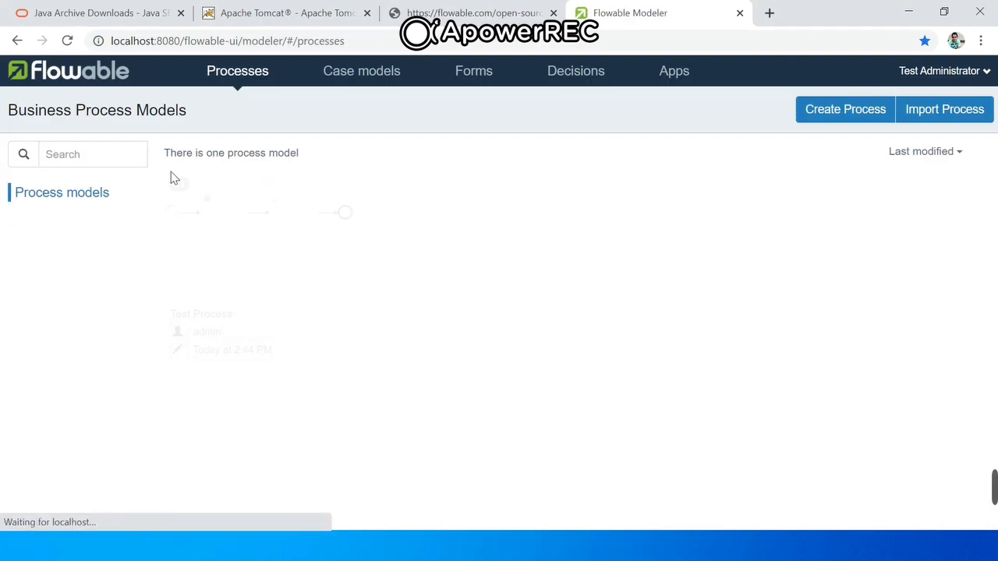
left_click(18, 40)
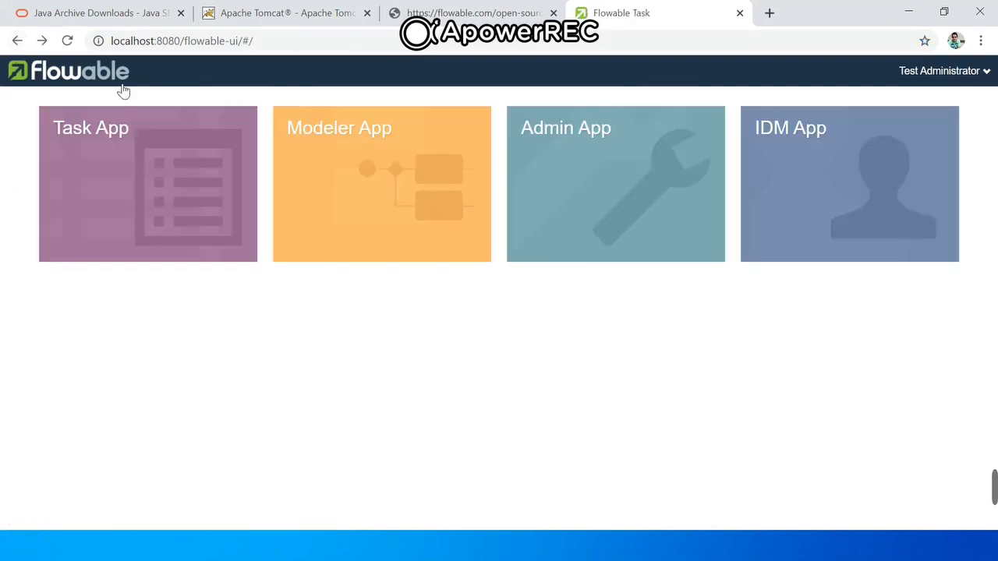
left_click(338, 178)
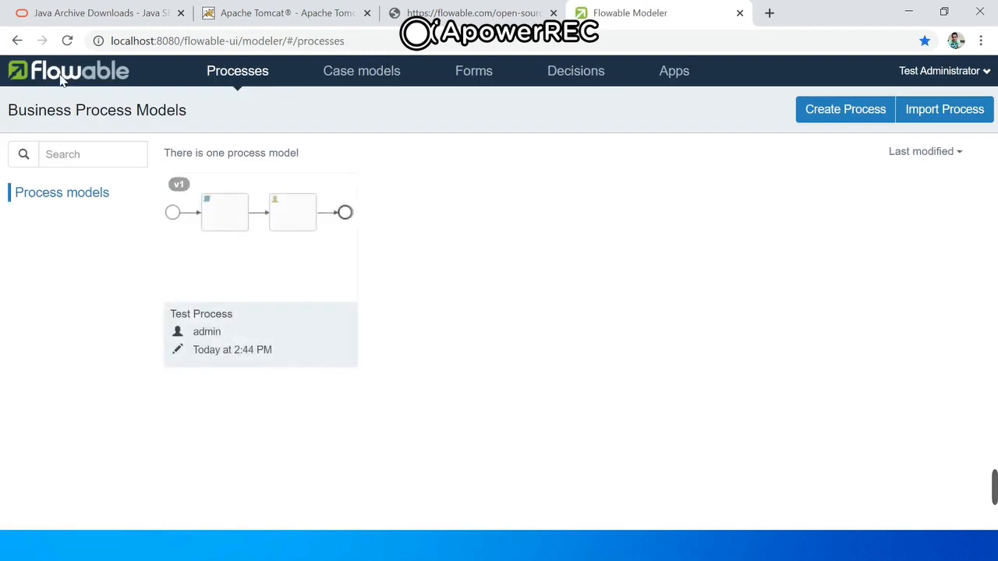
left_click(18, 40)
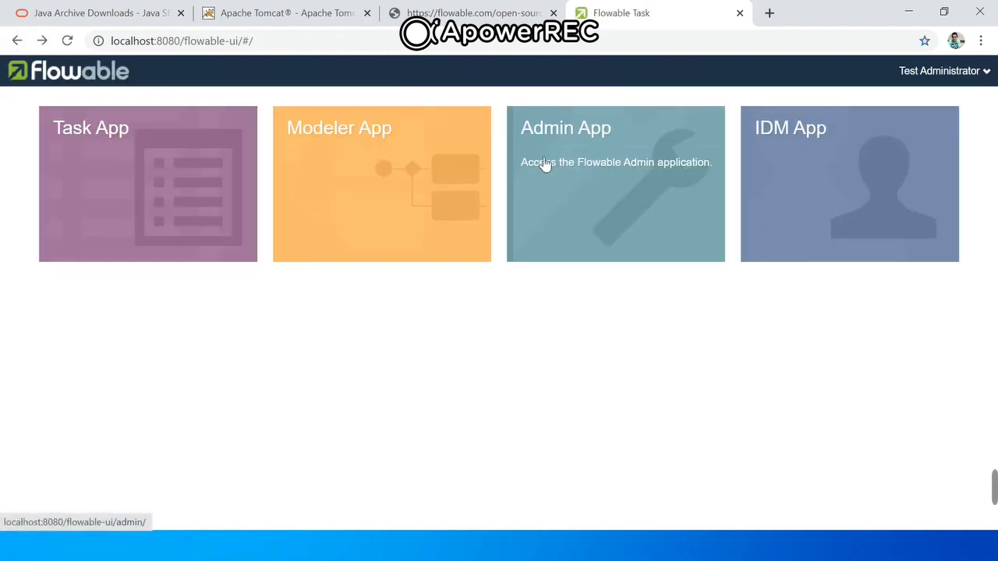
- View the Admin App's endpoint configuration and the IDM App's user list, returning to the Flowable home page after each
left_click(574, 163)
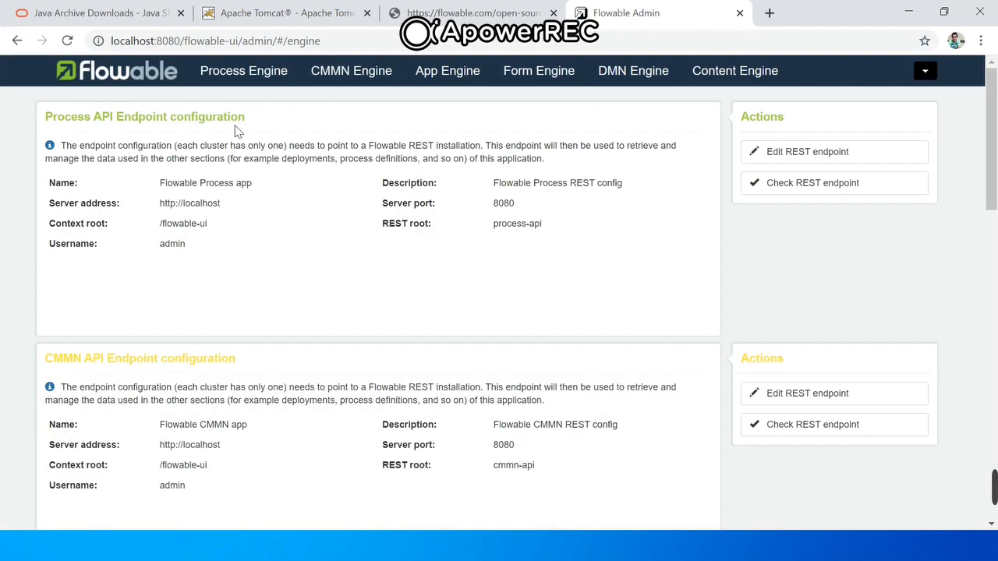
left_click(18, 40)
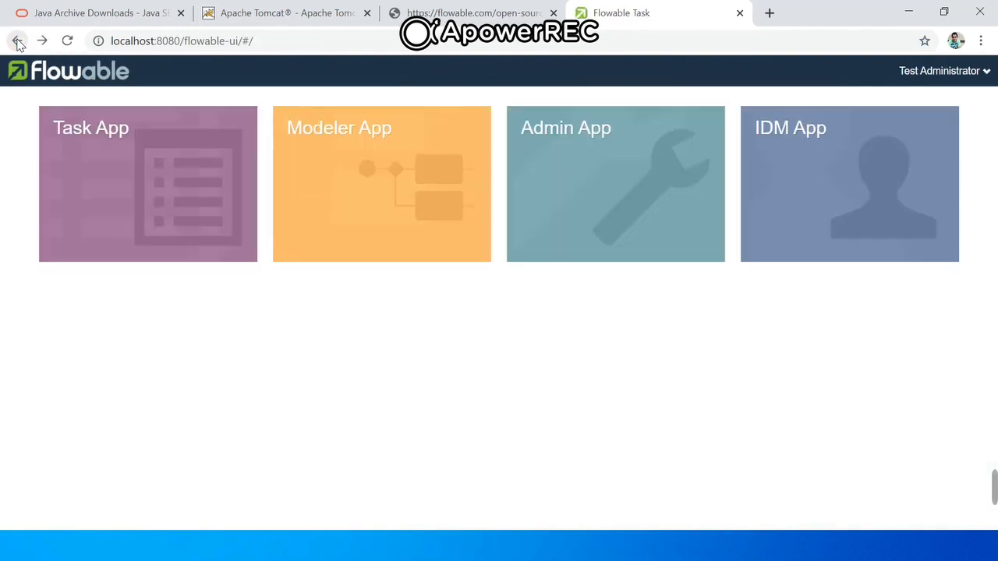
left_click(803, 175)
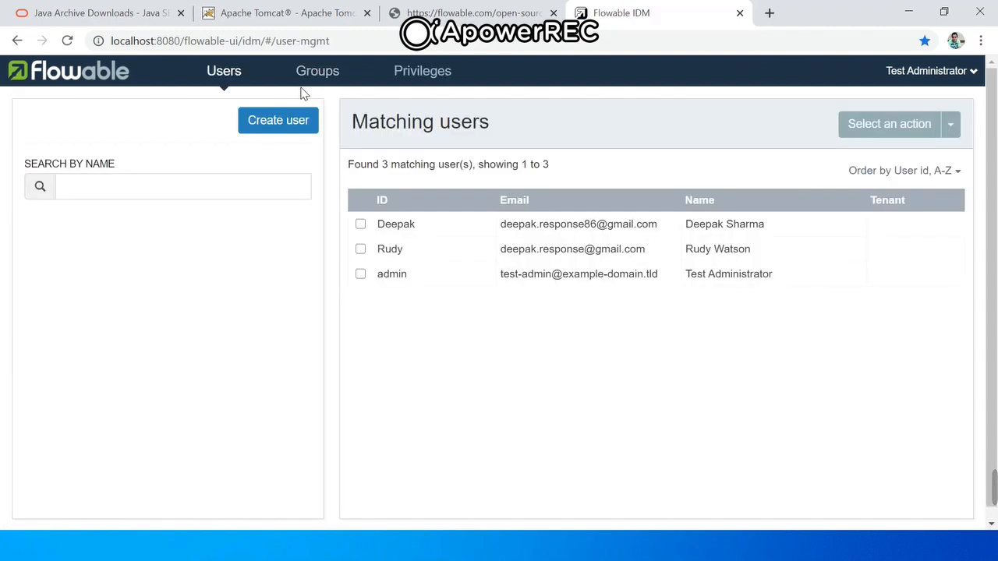
left_click(18, 41)
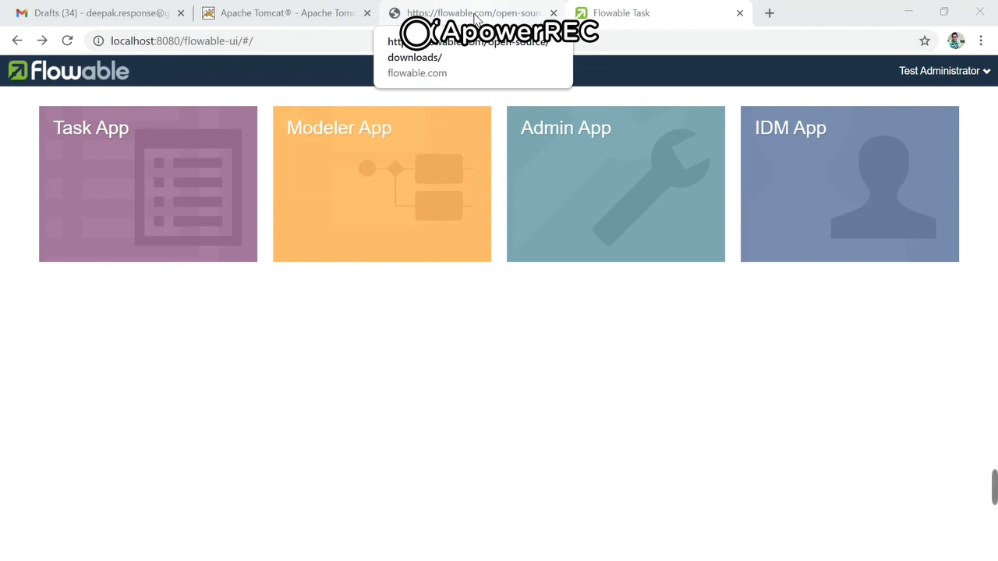
- Review the Maven dependency and the Docker command for the Flowable REST app on the Flowable downloads page
left_click(474, 13)
left_click_drag(995, 222, 995, 182)
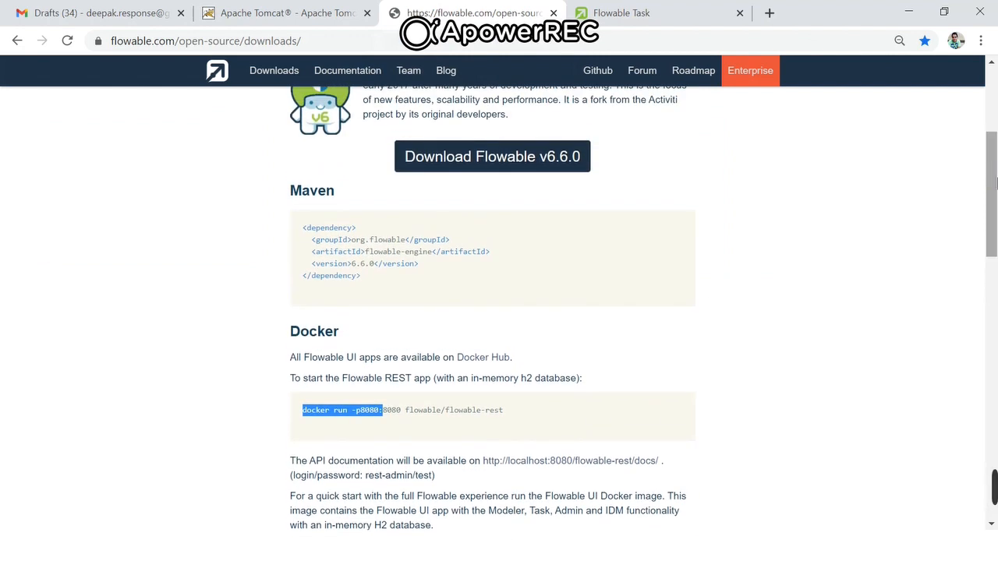
left_click(396, 268)
left_click_drag(360, 276, 305, 228)
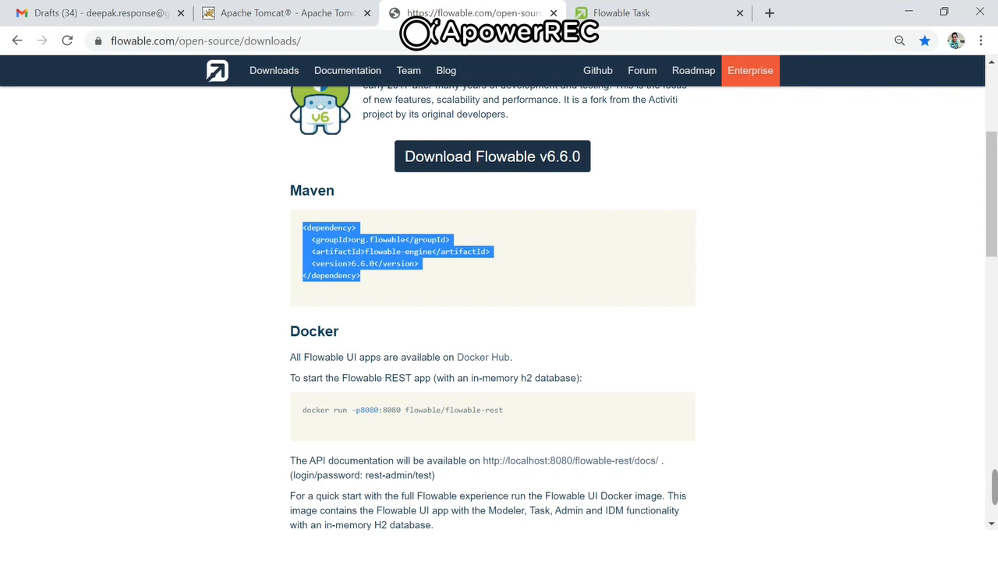
left_click_drag(336, 357, 387, 357)
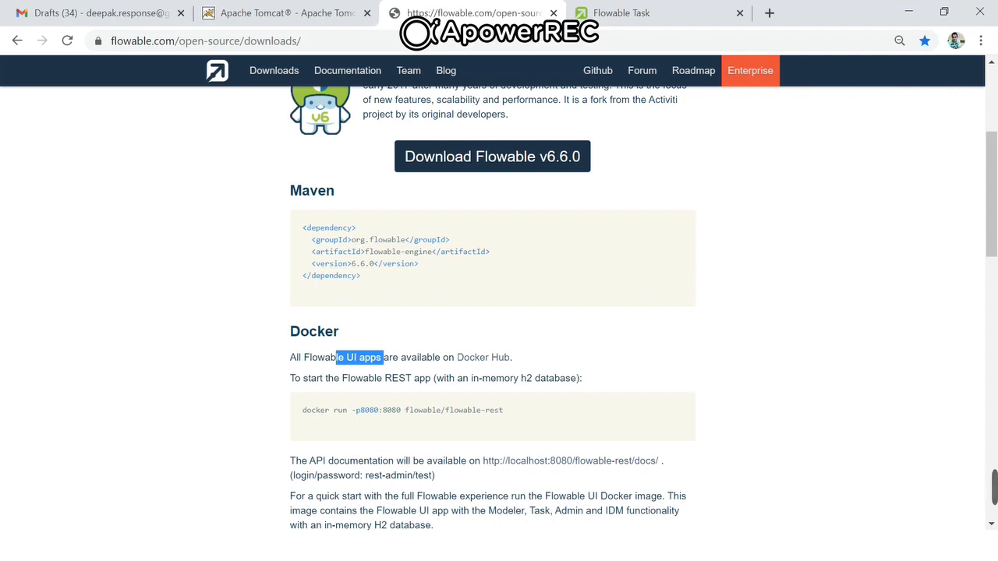
left_click(368, 381)
left_click_drag(342, 378, 382, 378)
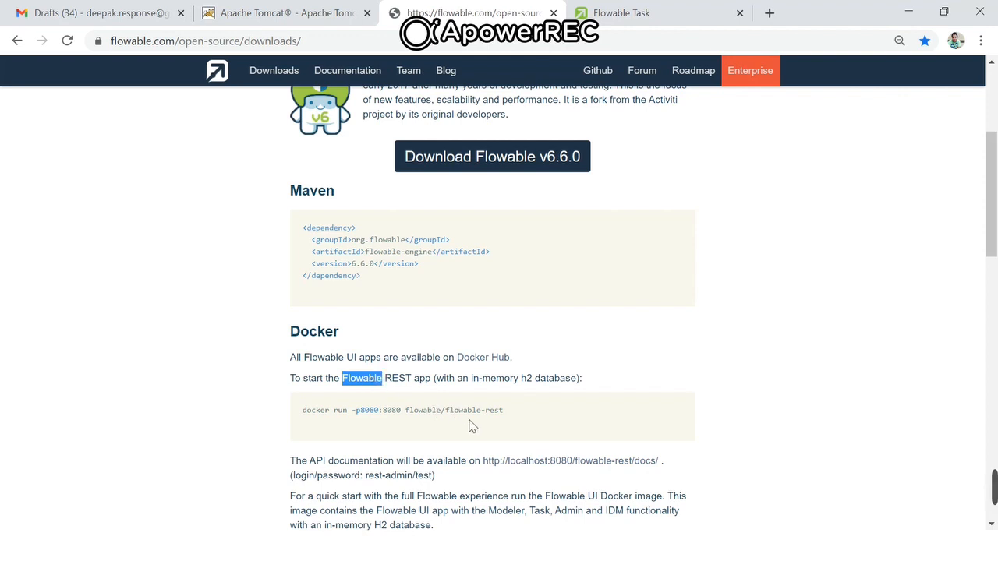
left_click_drag(514, 413, 300, 414)
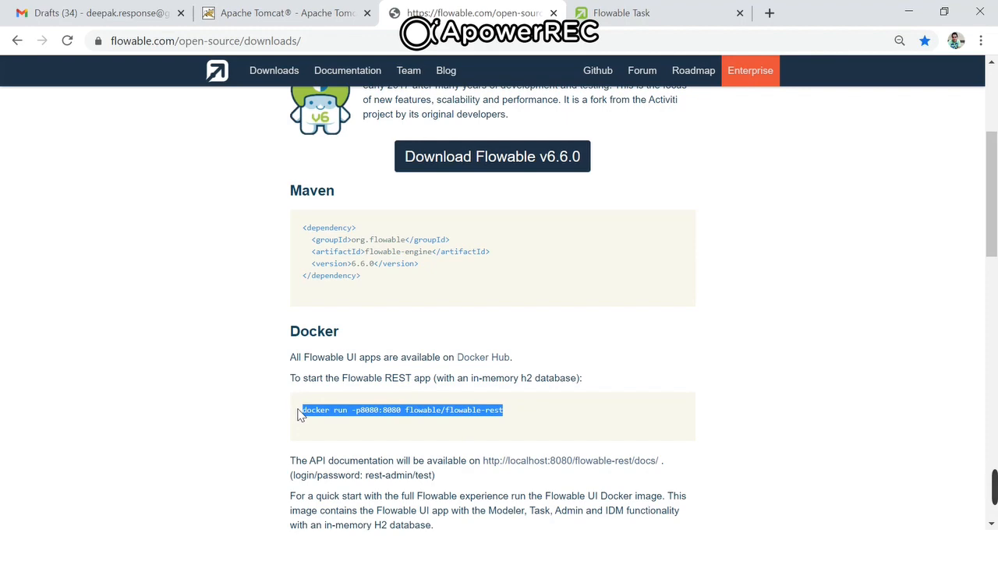
- Switch to the presentation's closing slide
key("alt+Tab")
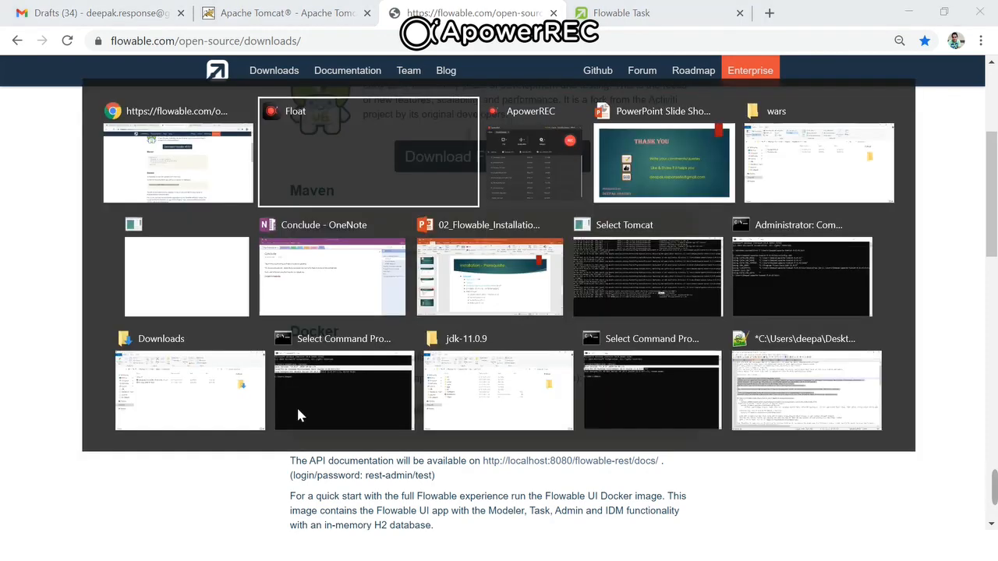
key("alt+Tab")
key("alt+Tab")
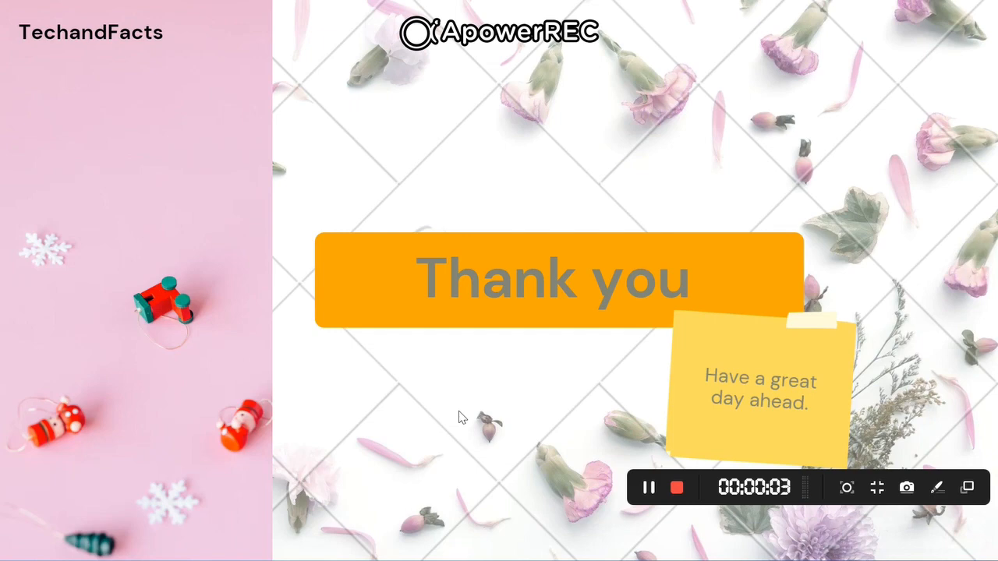
left_click(460, 417)
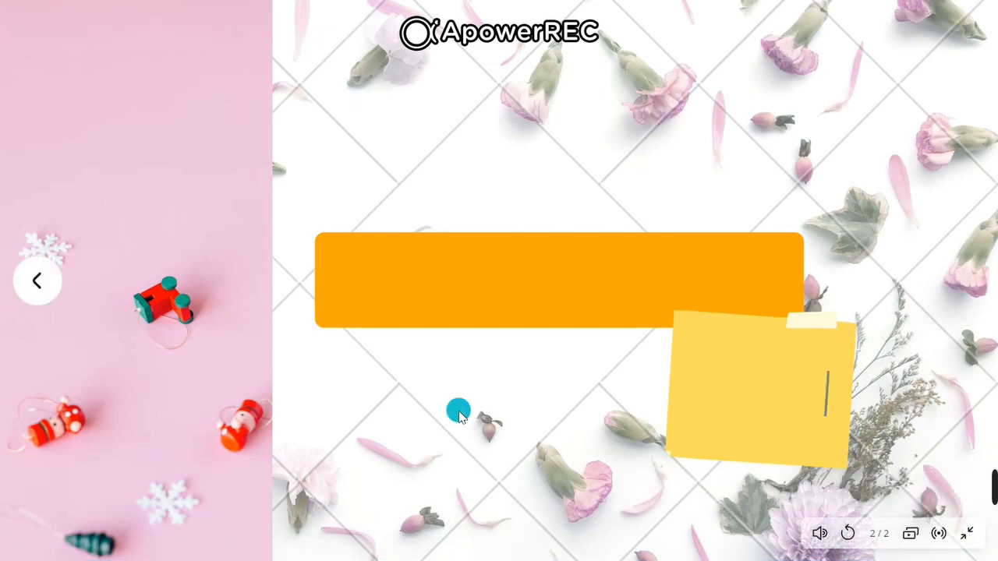